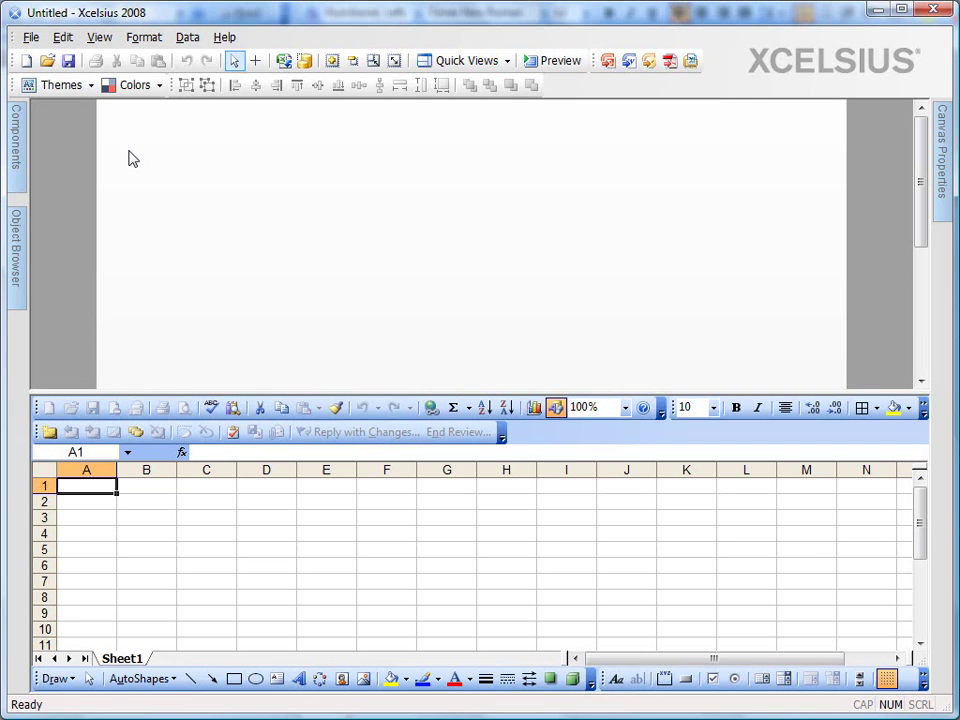
Open the PieChartDrillDown dashboard from the XLF Files folder.
left_click(29, 38)
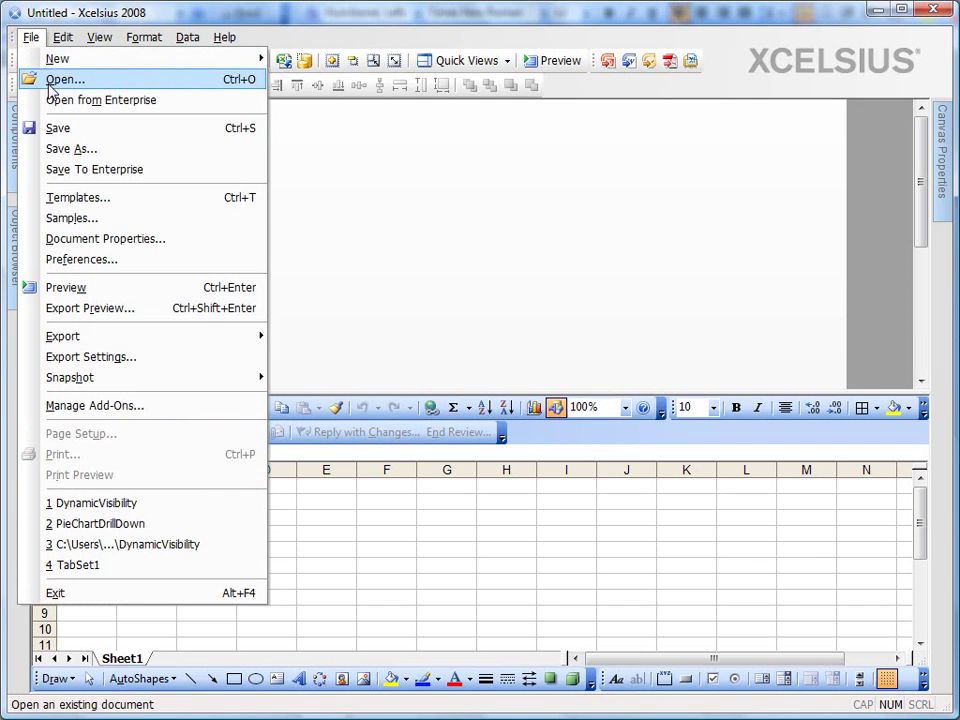
left_click(47, 78)
left_click(380, 280)
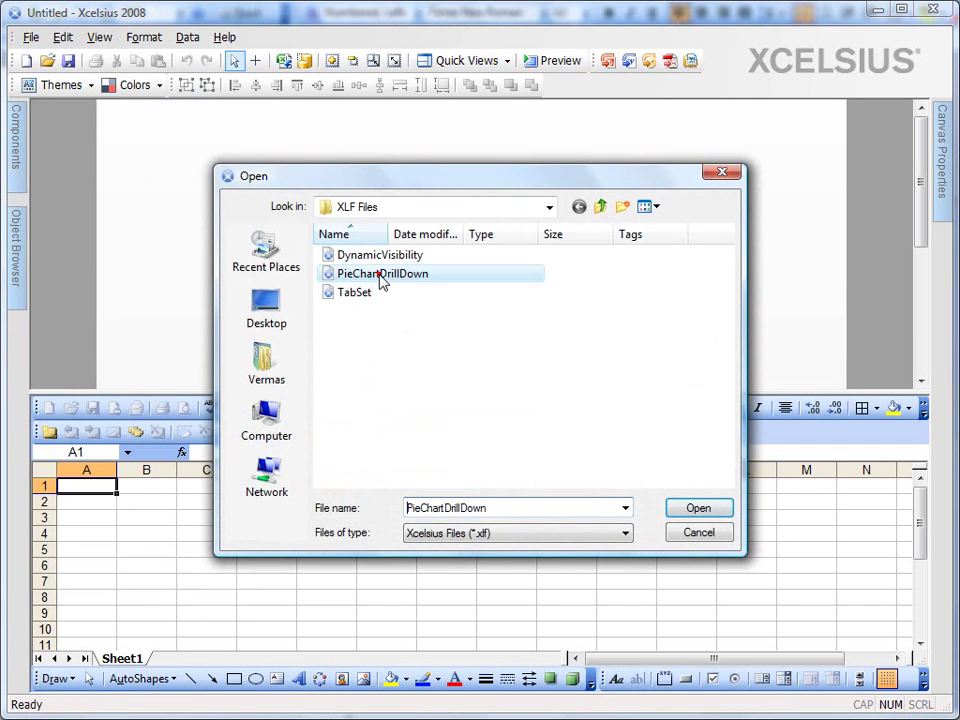
left_click(701, 509)
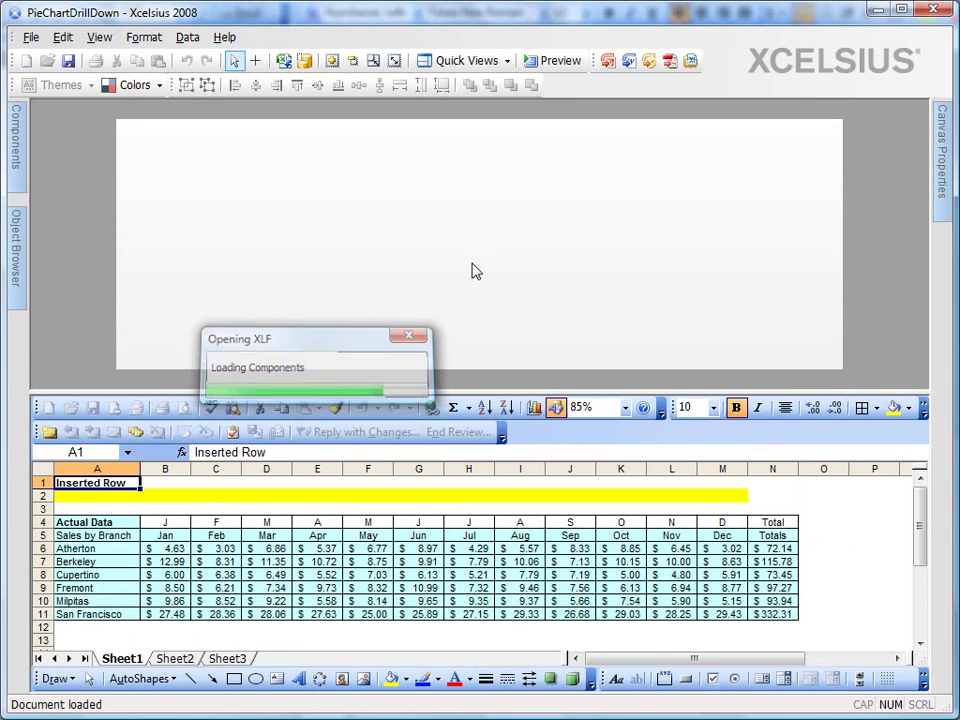
Preview and drill into Berkeley, Cupertino, Fremont, Milpitas, San Francisco, then Atherton slices.
left_click(562, 64)
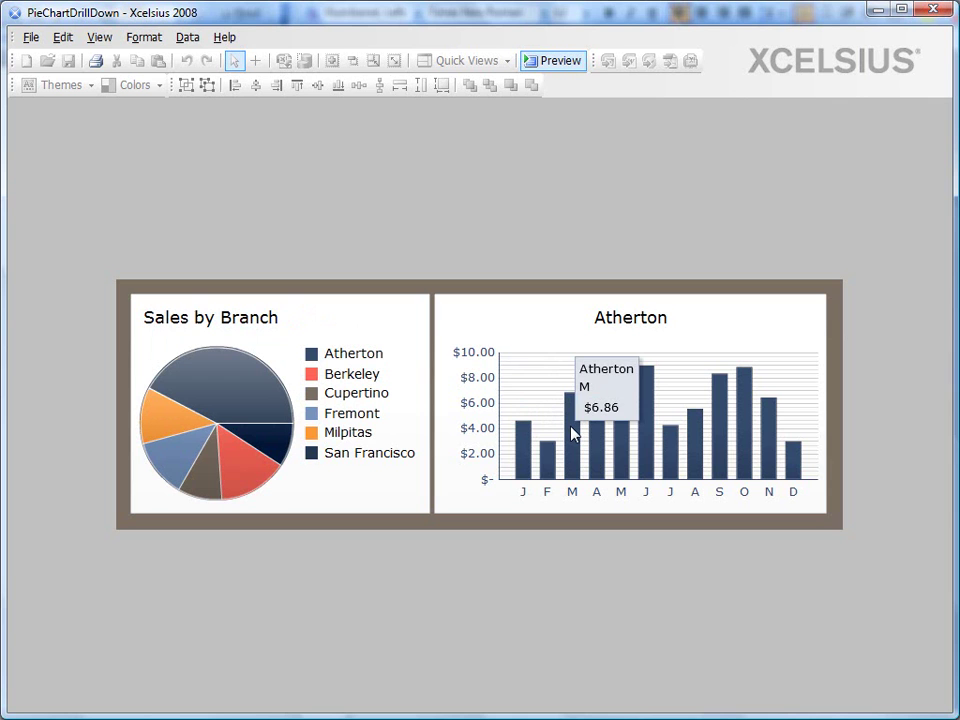
left_click(242, 485)
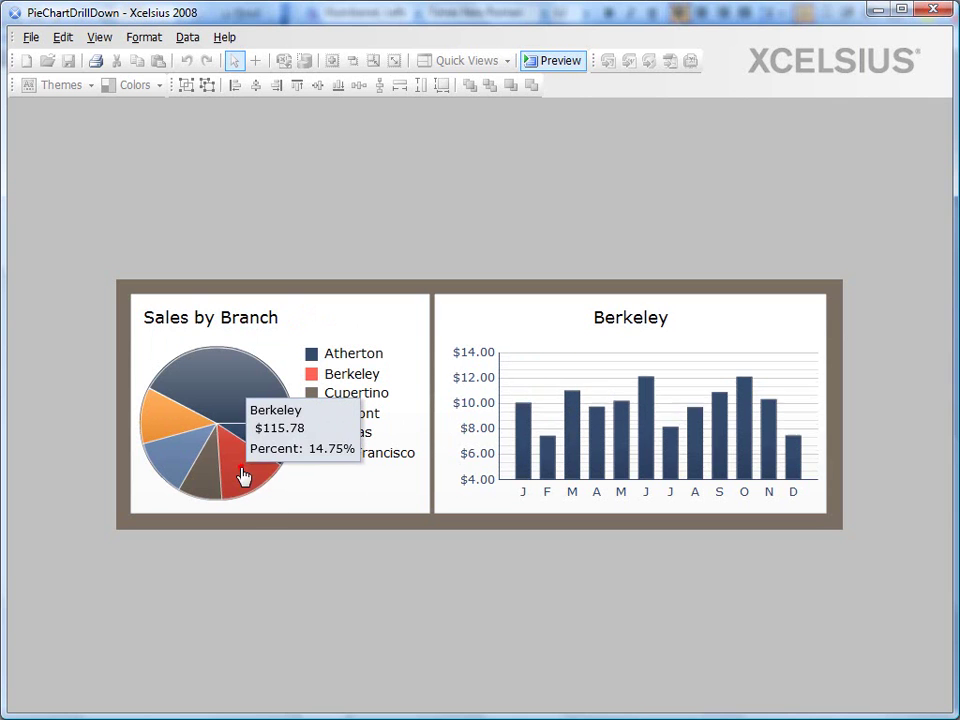
left_click(200, 483)
left_click(182, 456)
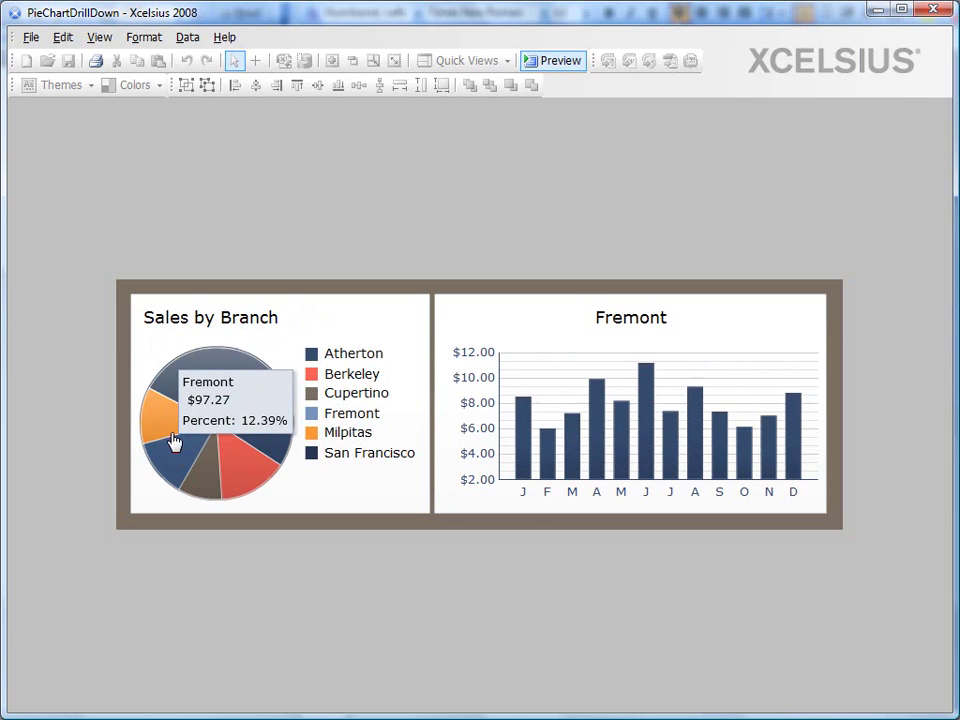
left_click(167, 395)
left_click(210, 392)
left_click(279, 440)
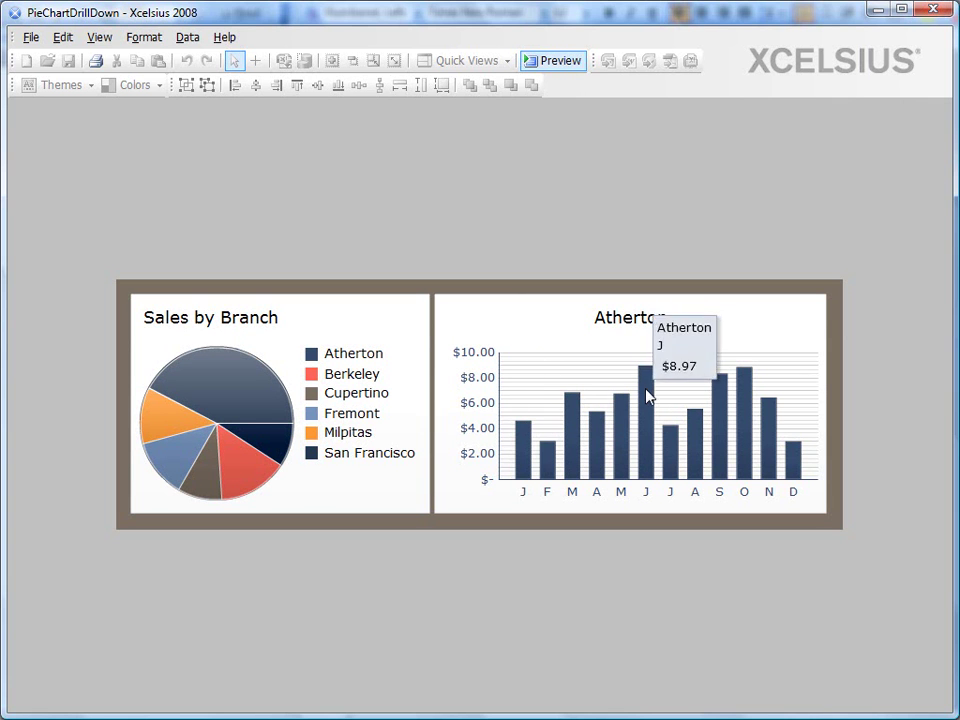
Leave preview and place a Selectors Check Box beside the Sales by Branch title.
mouse_move(648, 405)
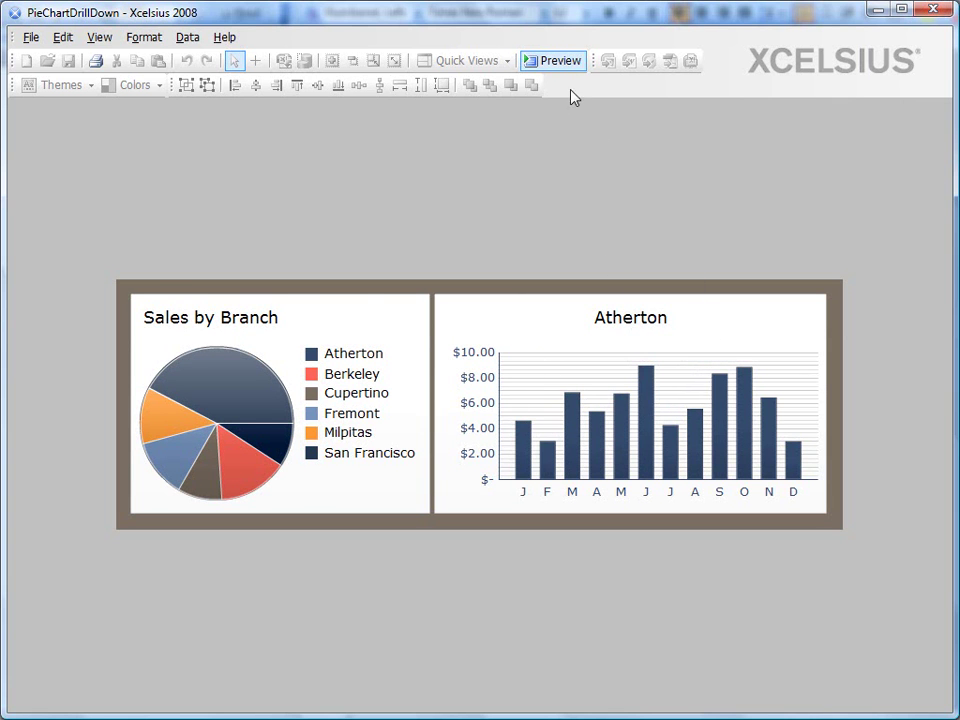
left_click(563, 62)
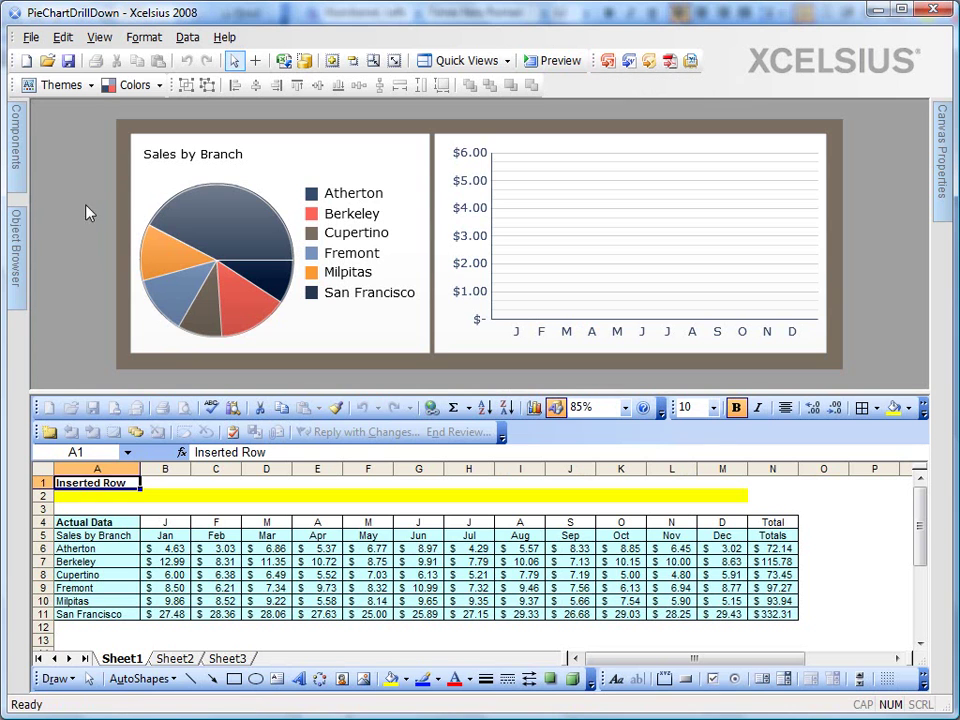
mouse_move(20, 162)
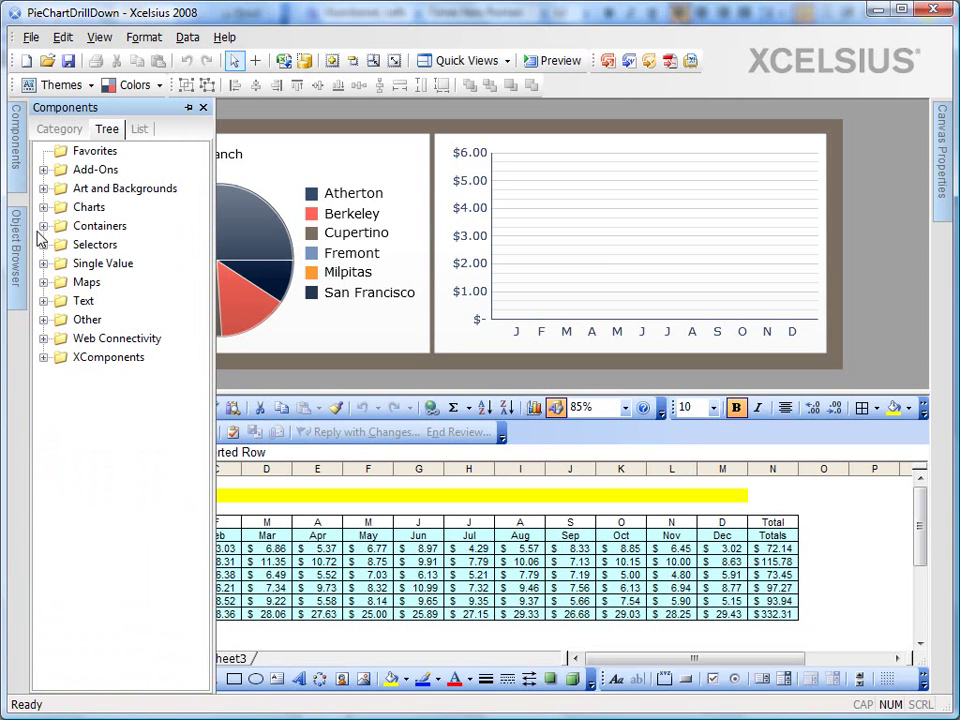
left_click(43, 245)
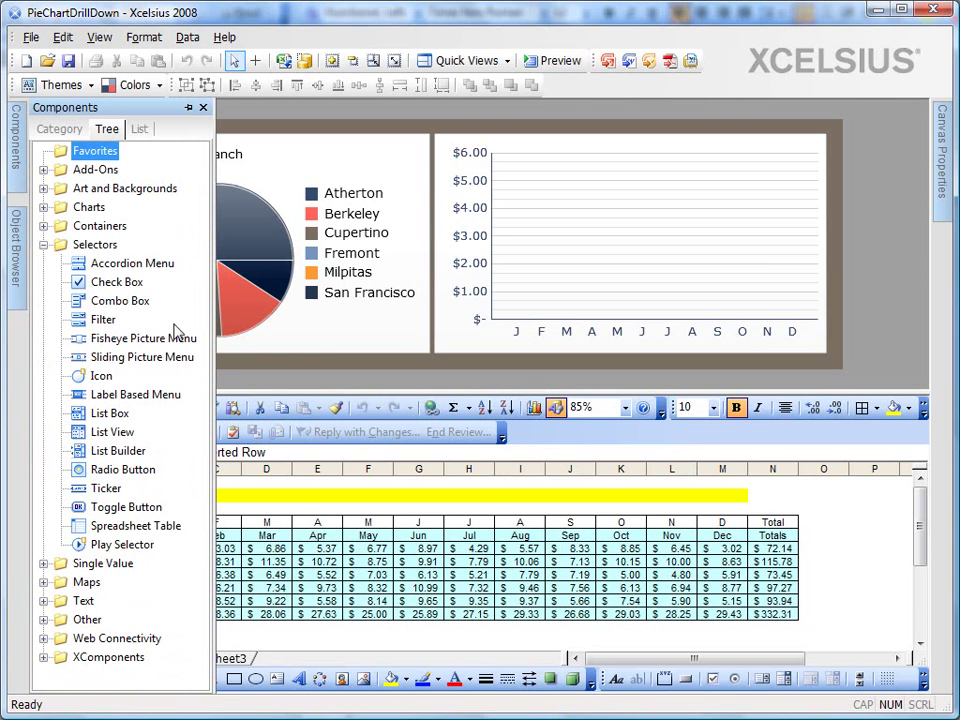
left_click(121, 281)
left_click(302, 146)
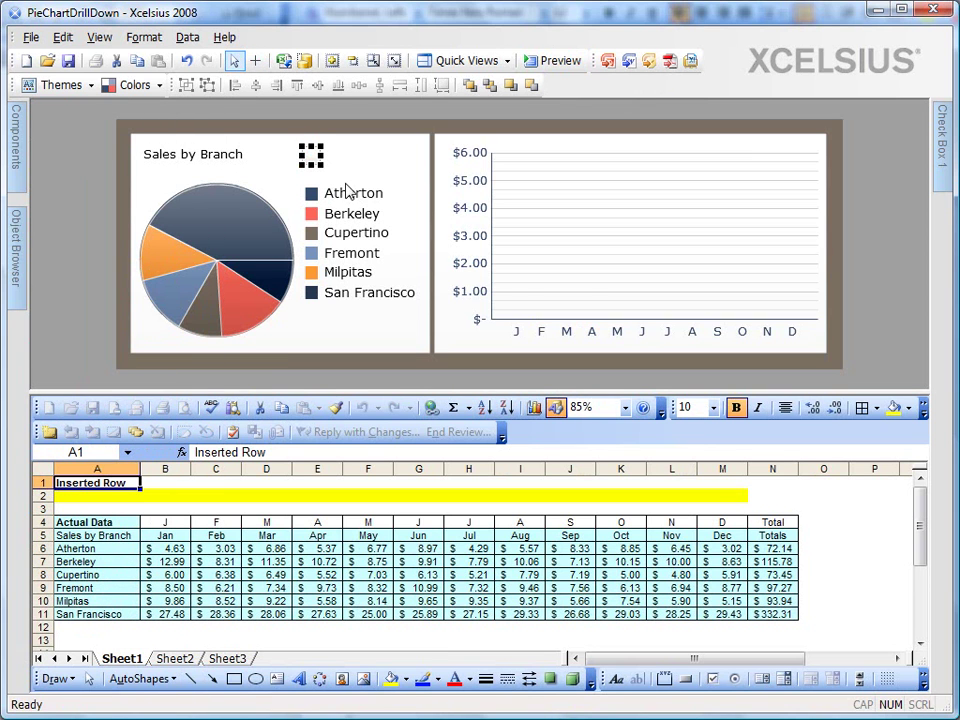
Title the check box 'Drill Down' and keep its source values 0 and 1.
left_click(944, 164)
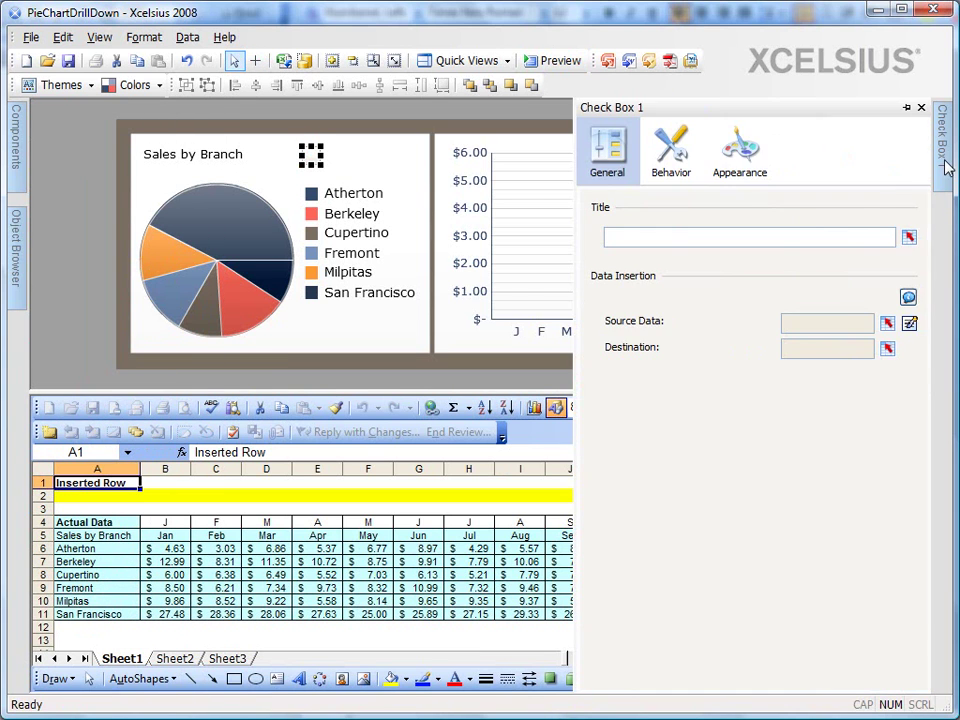
left_click(682, 230)
type("Dr")
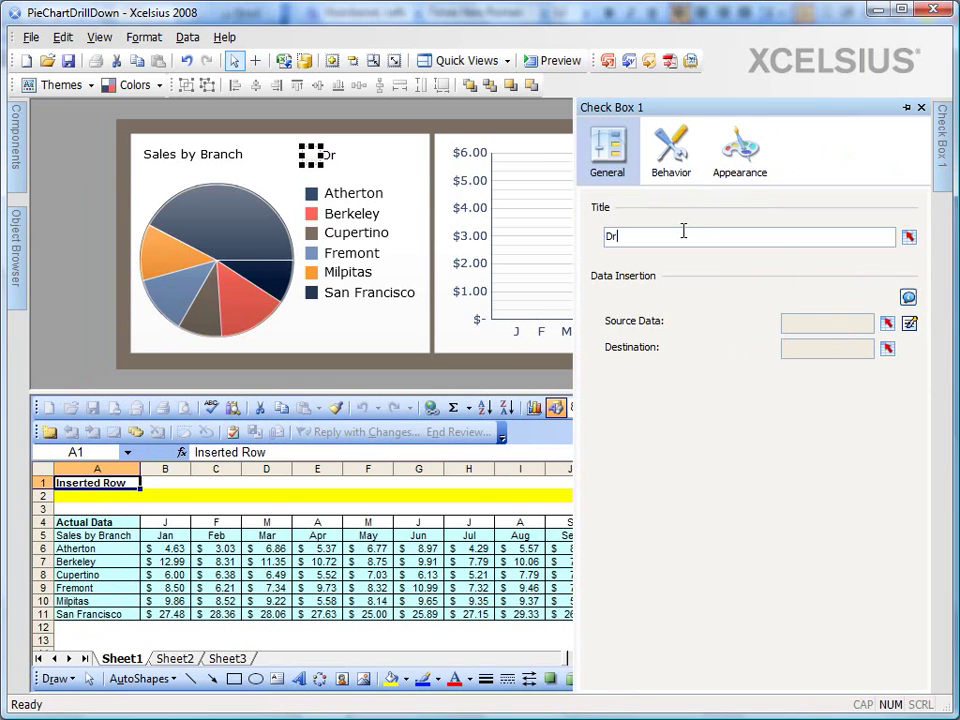
type("ill Down")
left_click(910, 326)
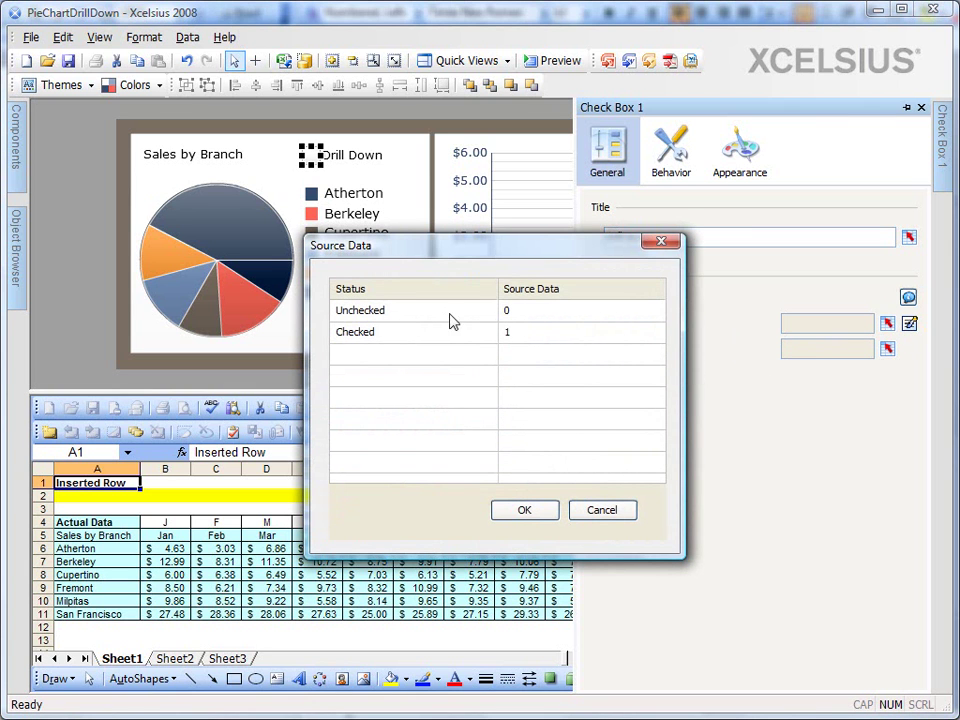
left_click(509, 507)
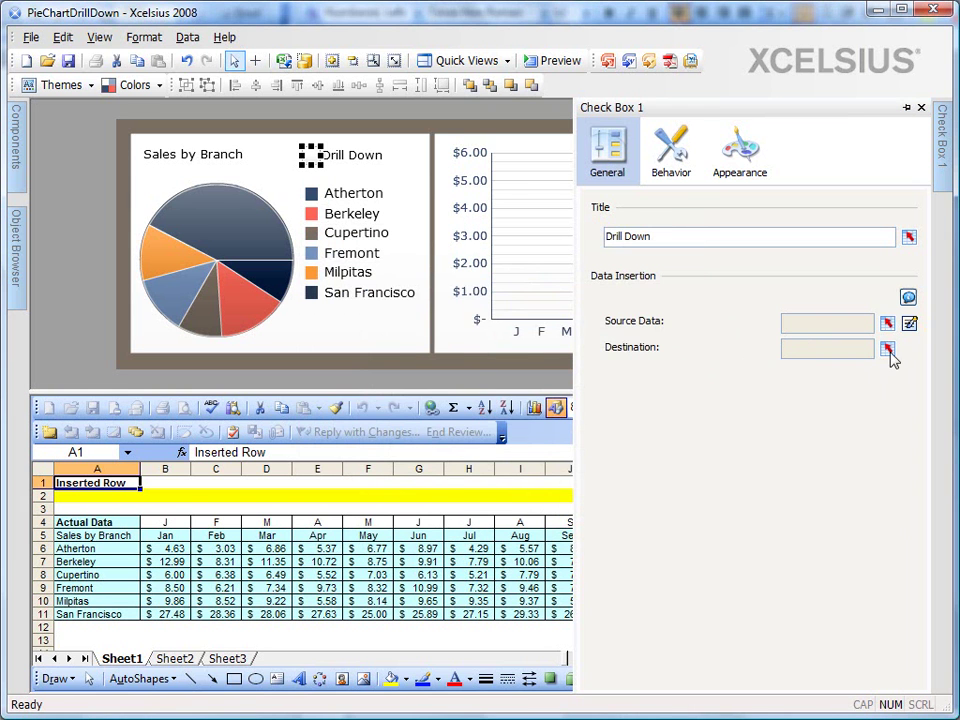
Set the check box's destination cell to Sheet1!$B$1.
left_click(887, 348)
left_click(172, 484)
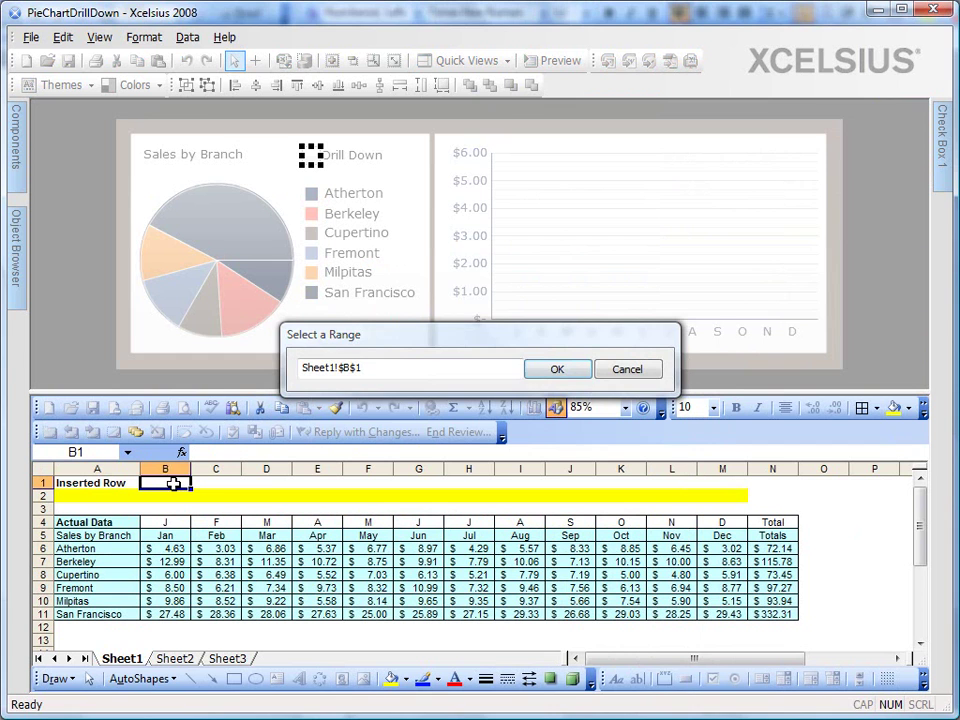
left_click(545, 370)
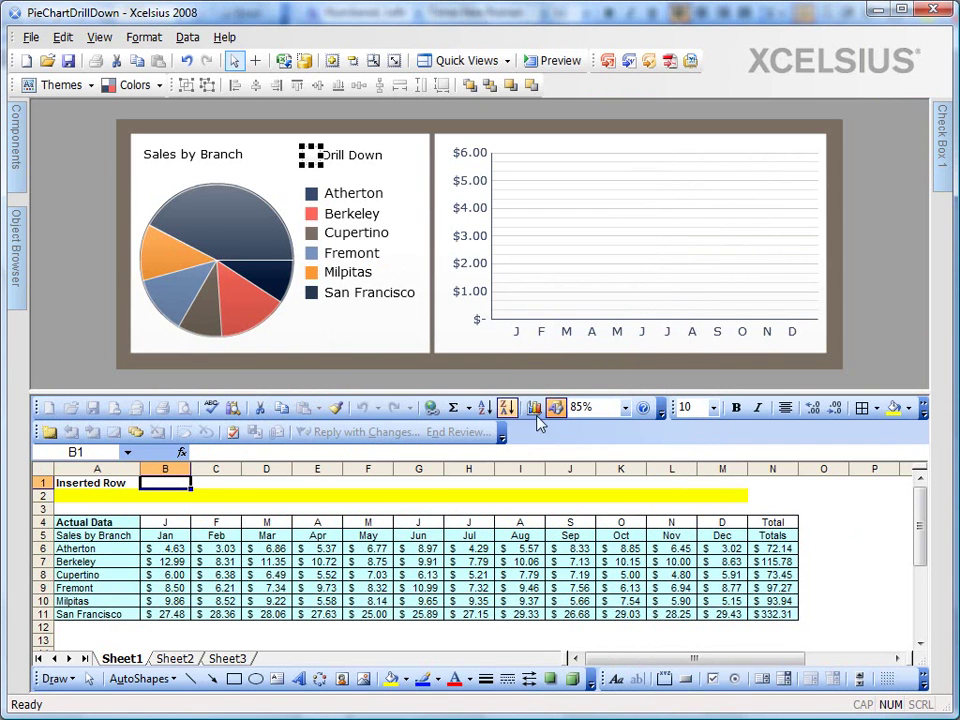
left_click(208, 482)
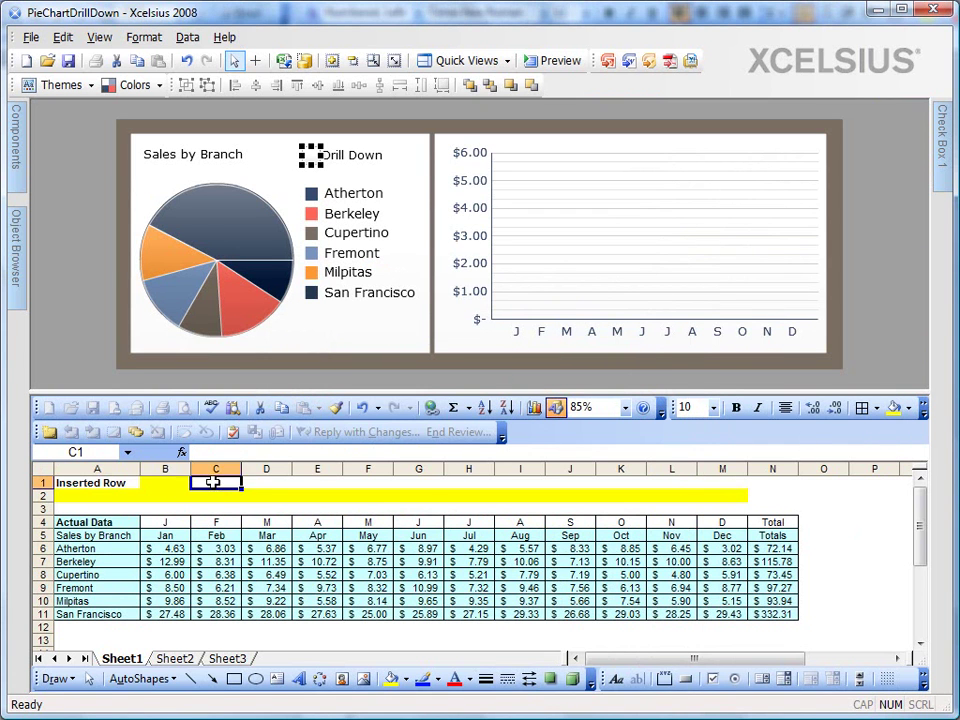
left_click(181, 484)
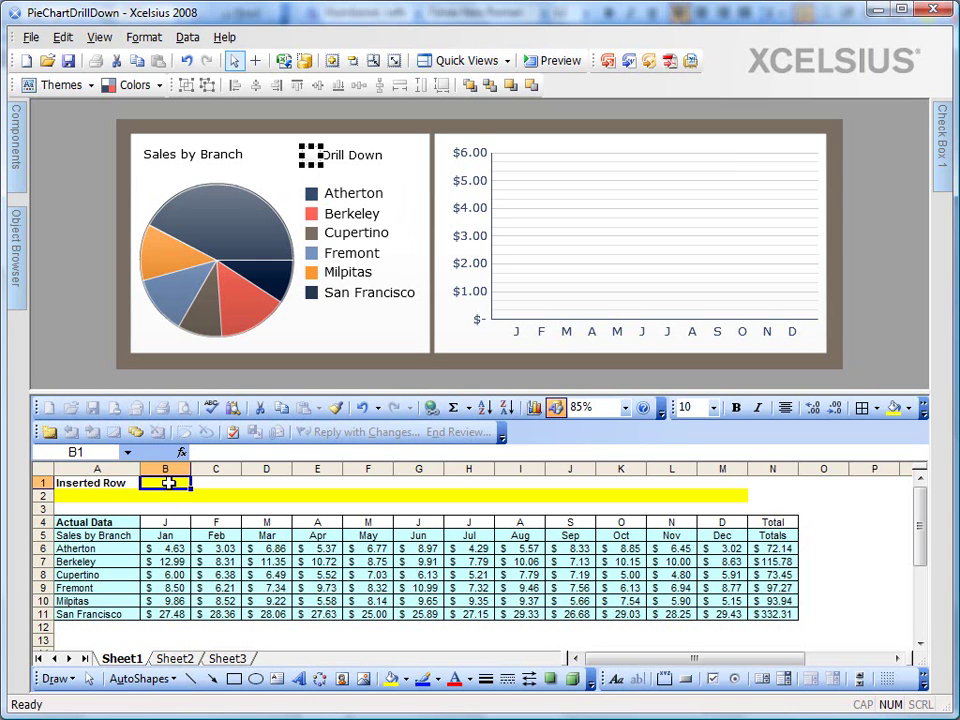
Set the Drill Down check box's Selected Item to Checked and select the column chart.
left_click(941, 140)
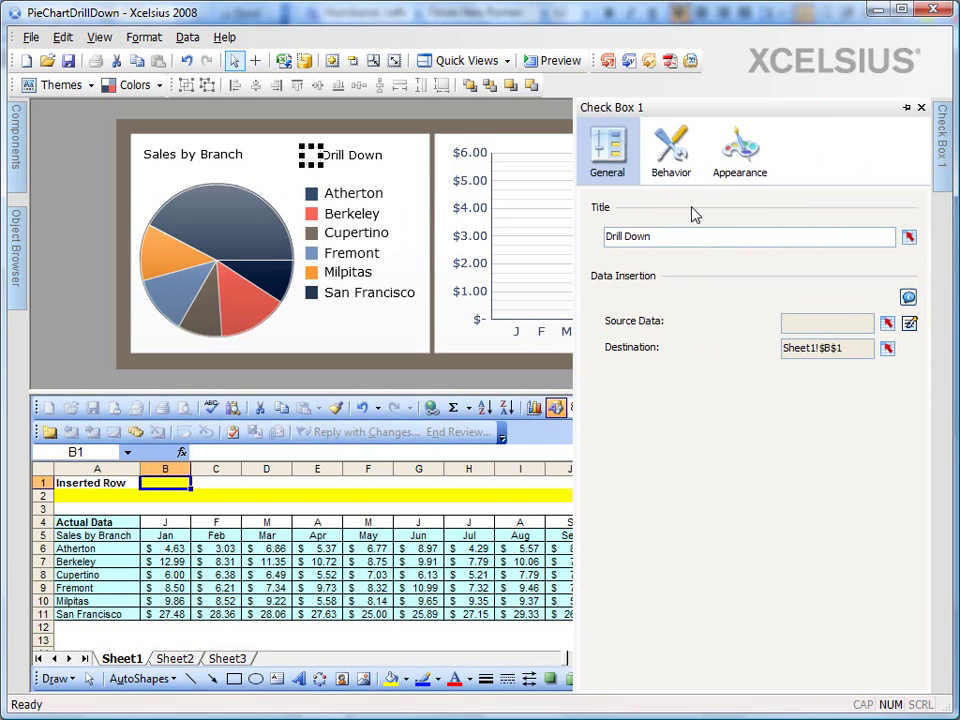
left_click(673, 166)
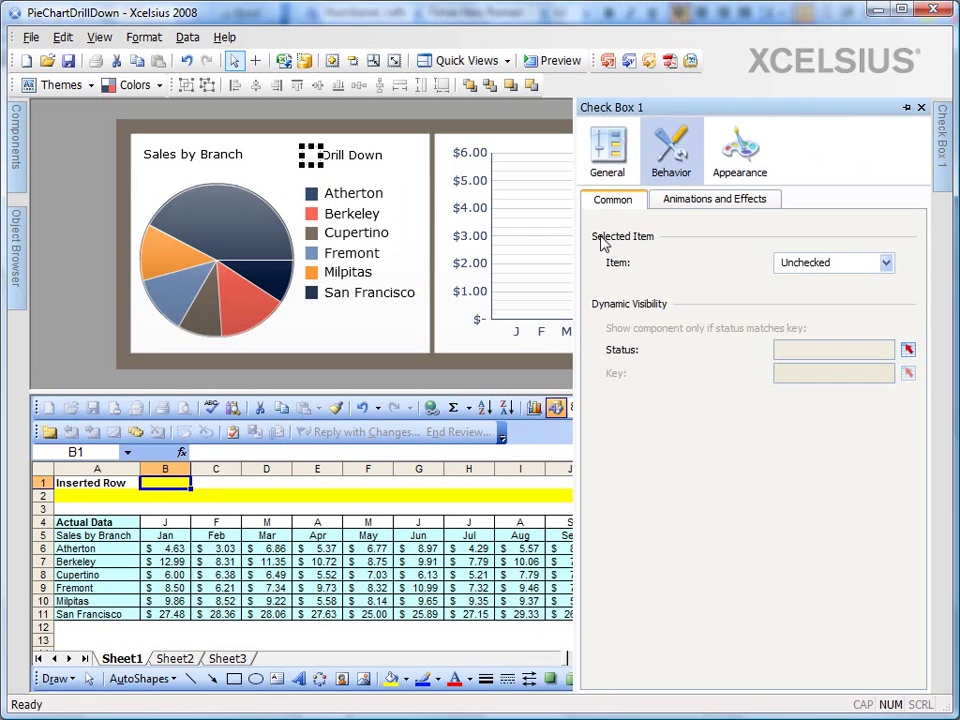
left_click(820, 263)
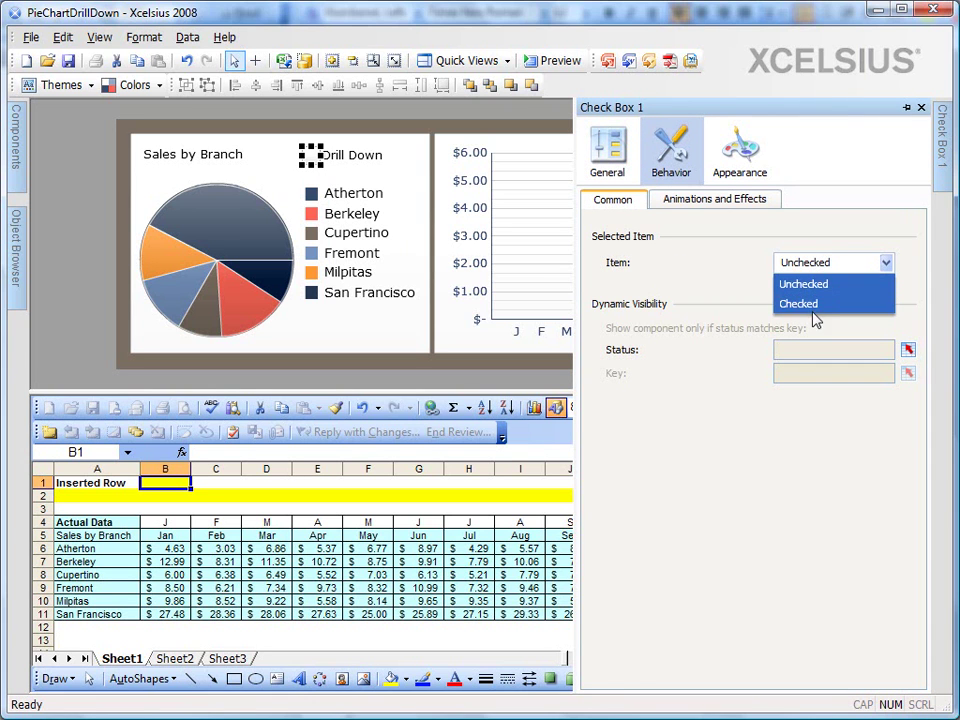
left_click(815, 305)
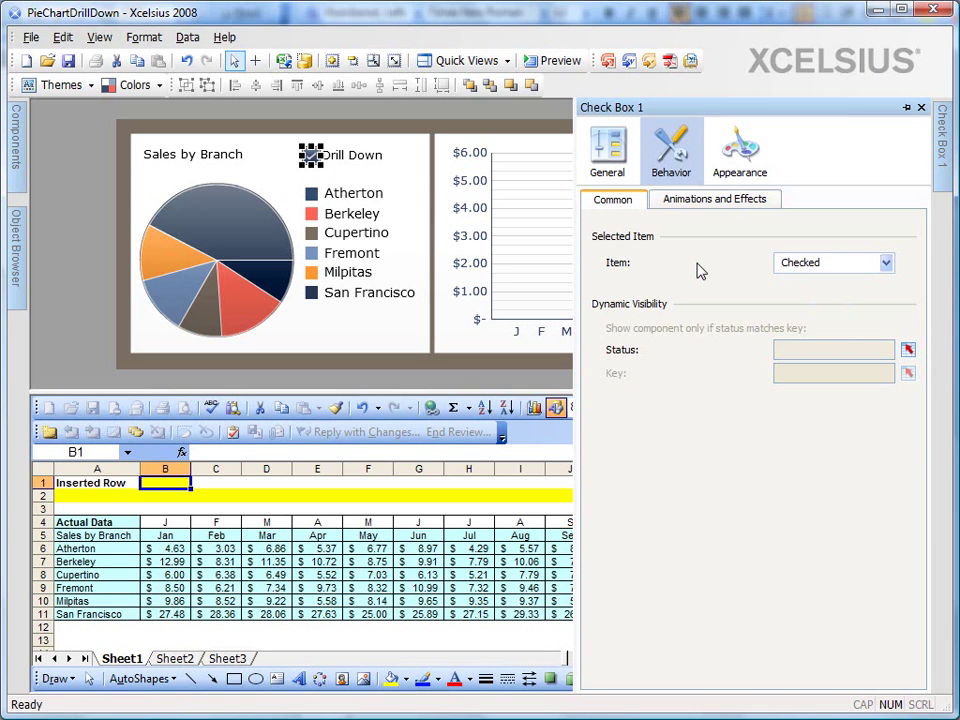
left_click(238, 486)
left_click(171, 479)
left_click(621, 229)
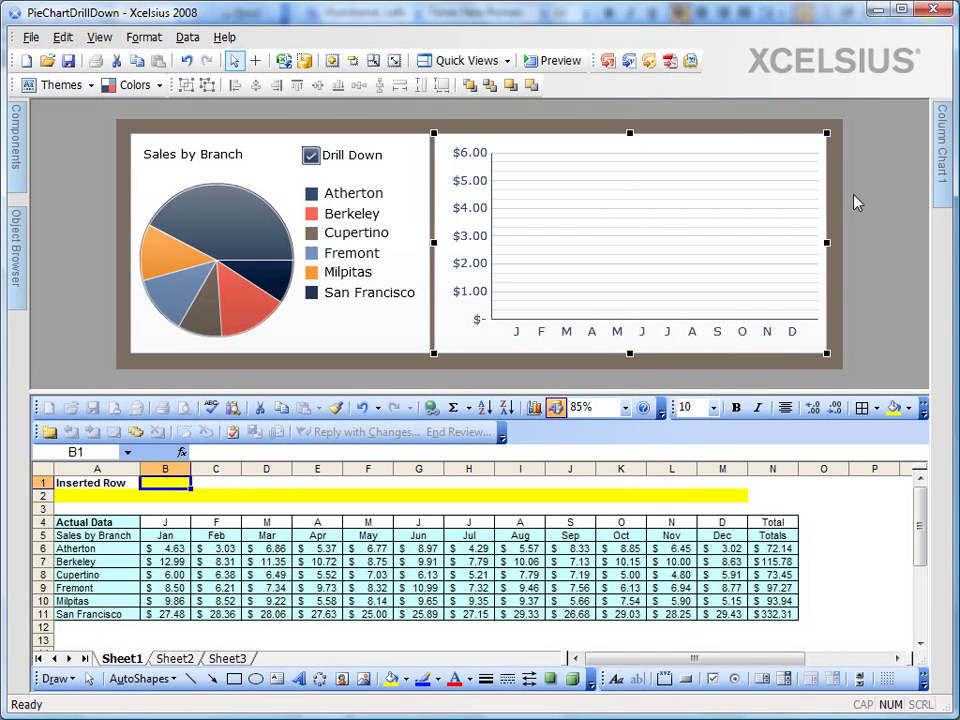
Make Column Chart 1 visible only when Sheet1!$B$1 equals key 1.
mouse_move(941, 140)
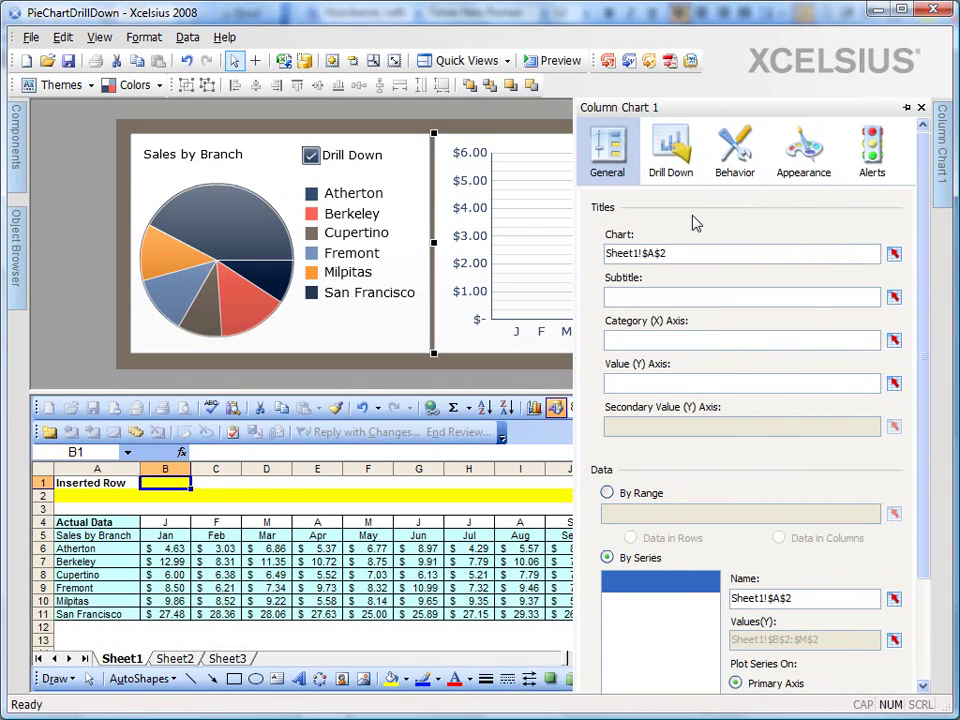
left_click(743, 162)
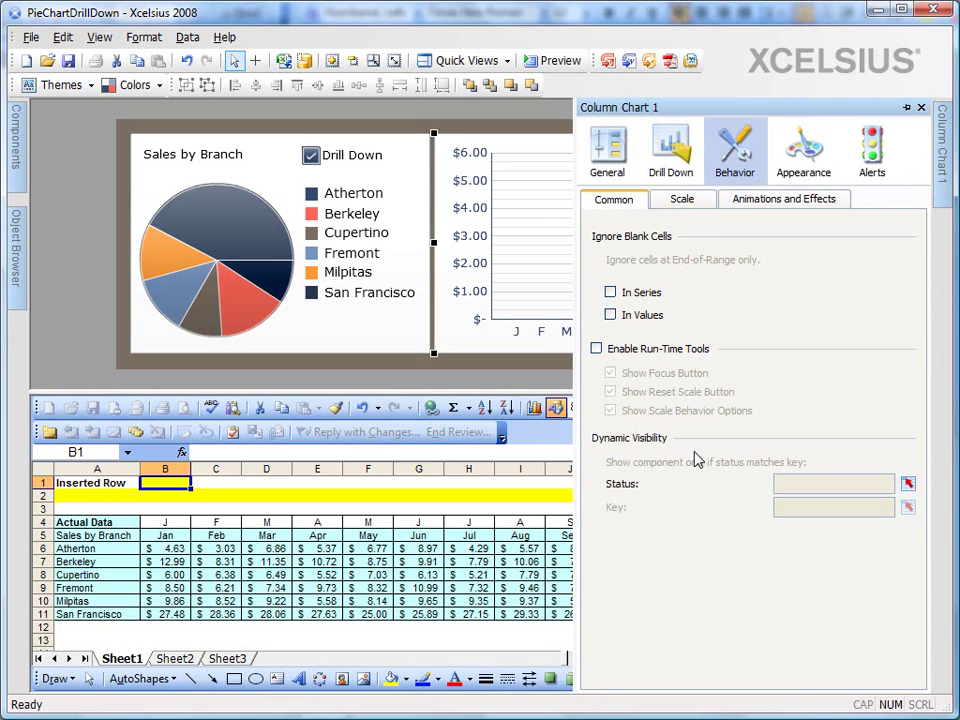
left_click(908, 485)
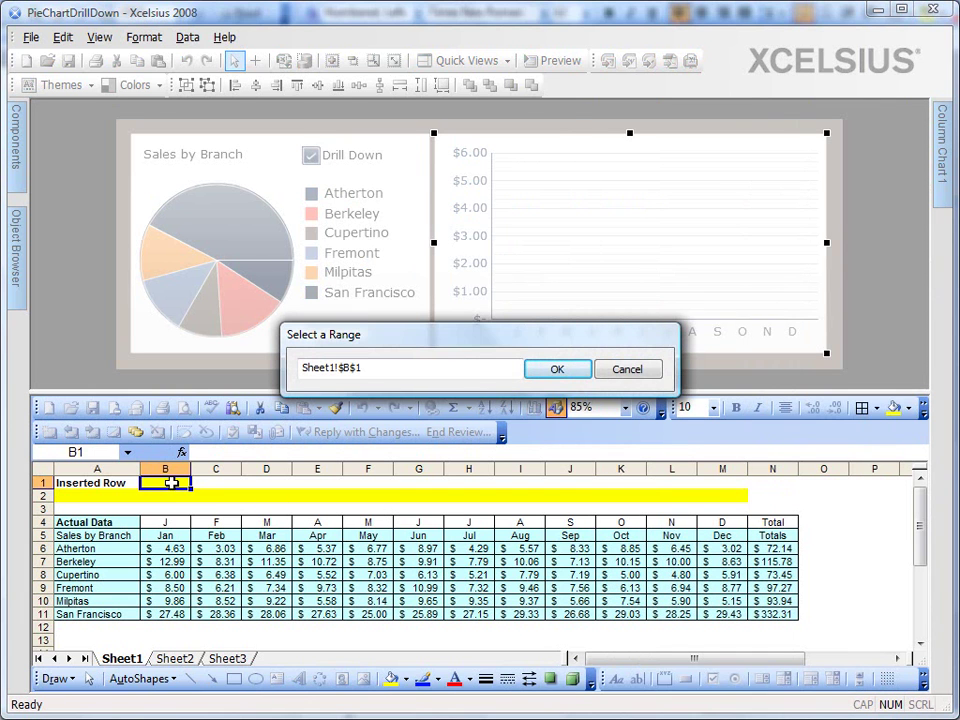
left_click(559, 372)
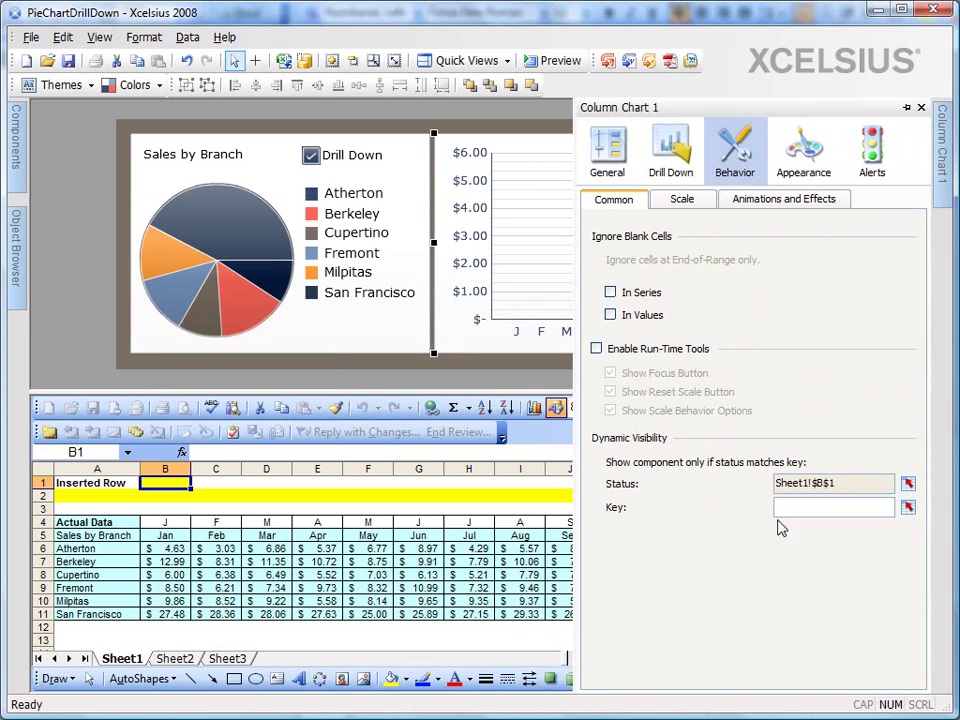
left_click(787, 507)
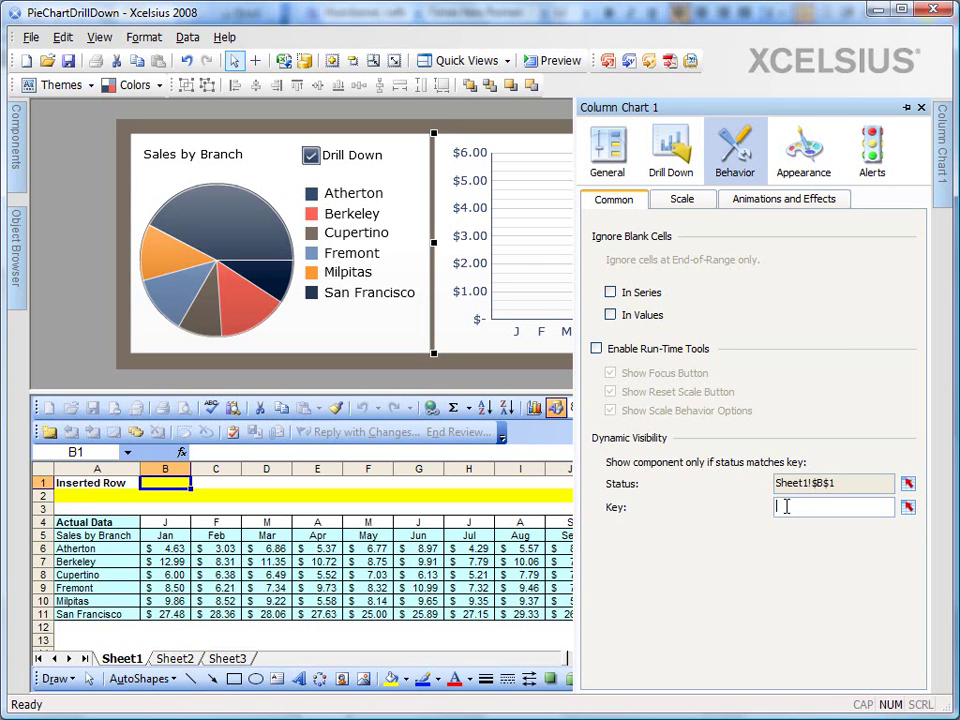
type("1")
left_click(170, 482)
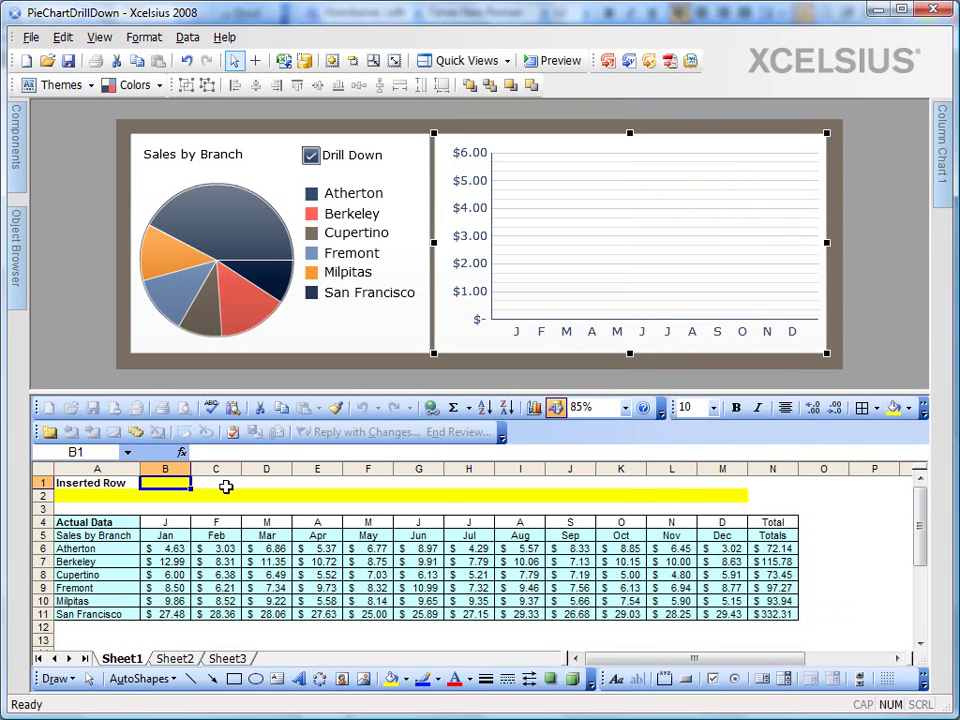
left_click(311, 156)
Preview the dashboard, untick Drill Down to hide the chart, then tick it again.
left_click(560, 63)
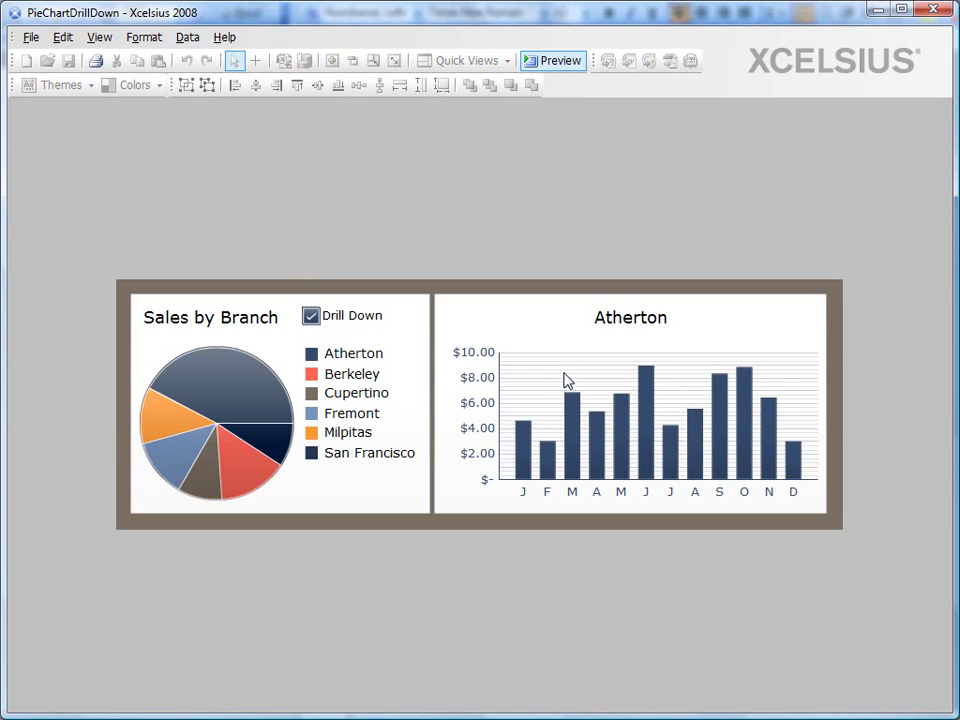
left_click(313, 318)
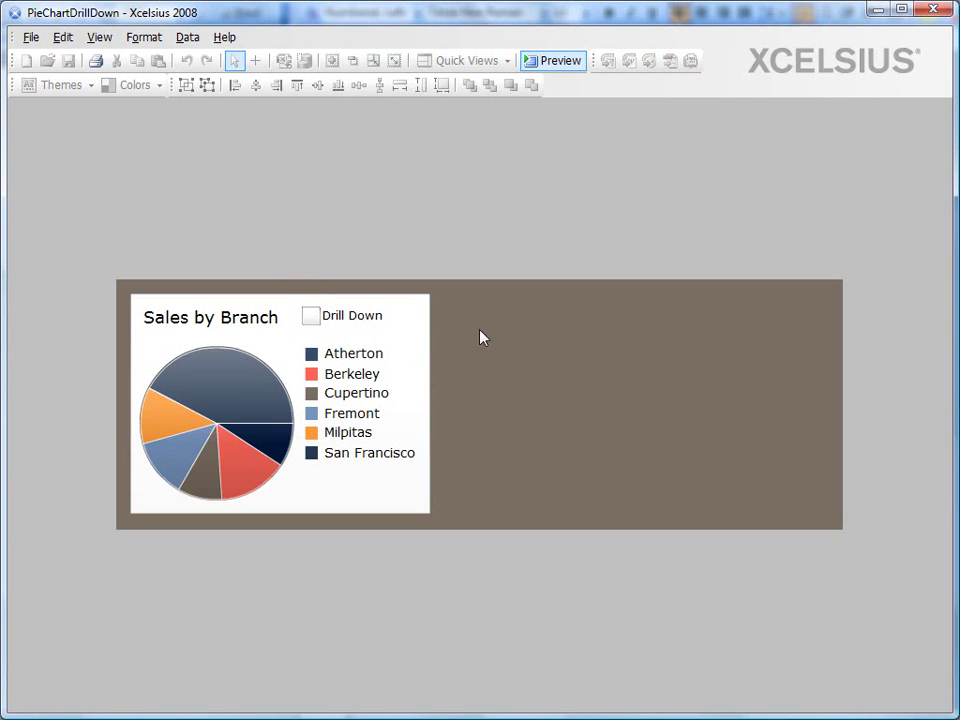
left_click(311, 317)
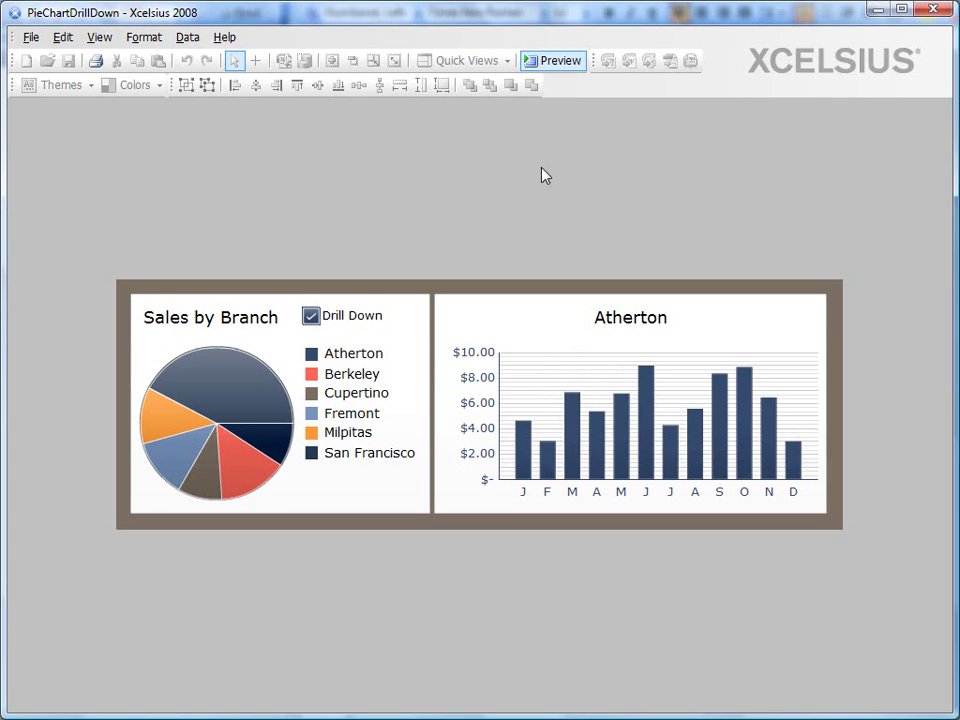
Leave preview and open DynamicVisibility, discarding unsaved PieChartDrillDown changes.
left_click(558, 61)
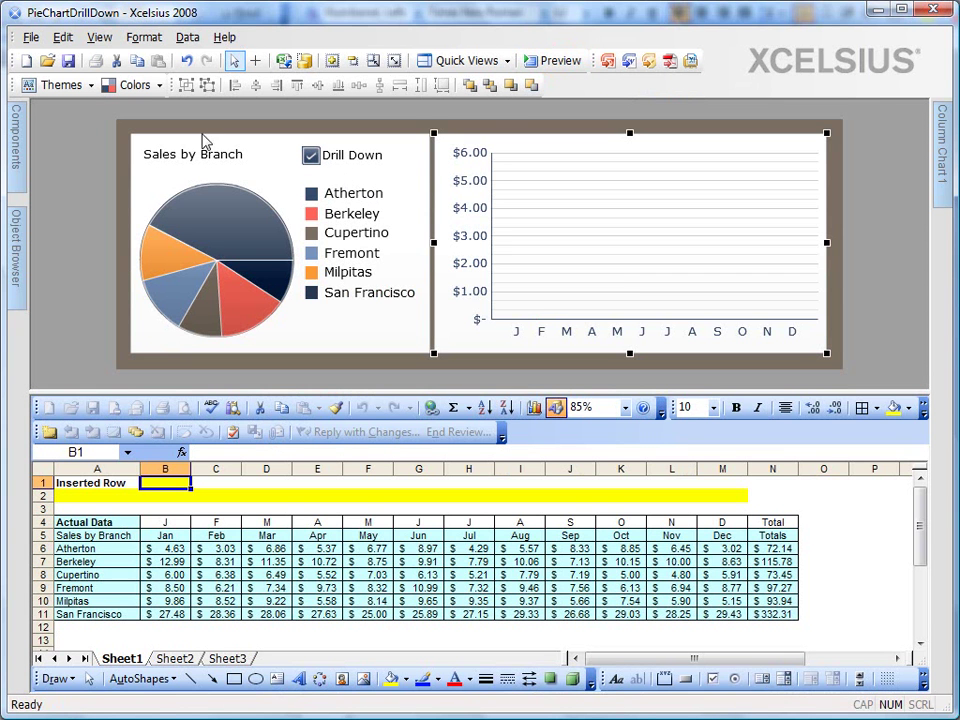
left_click(31, 37)
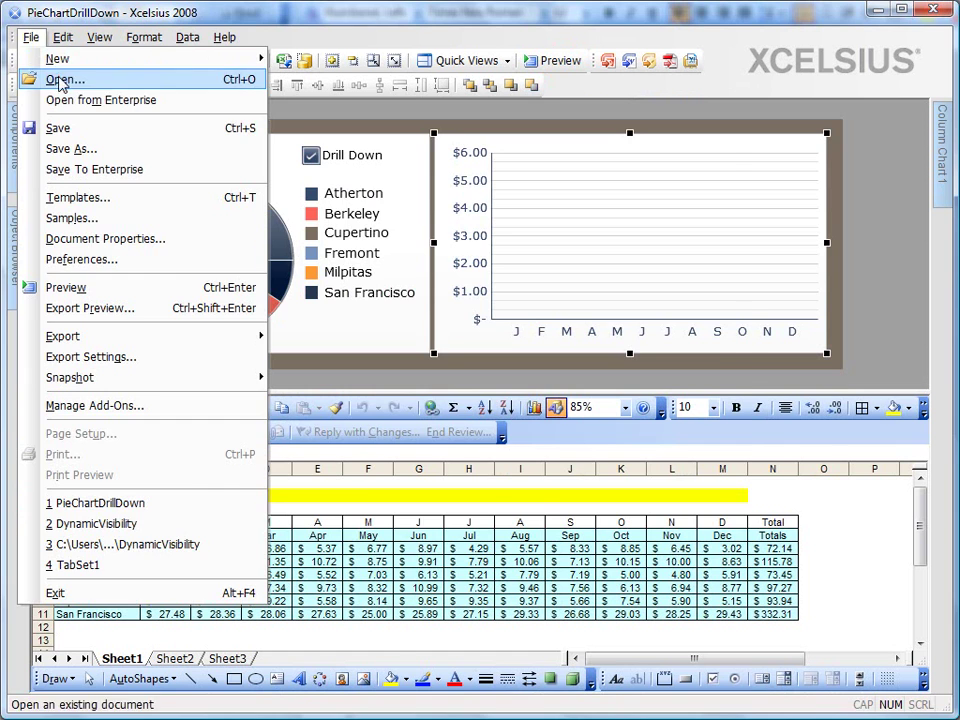
left_click(50, 77)
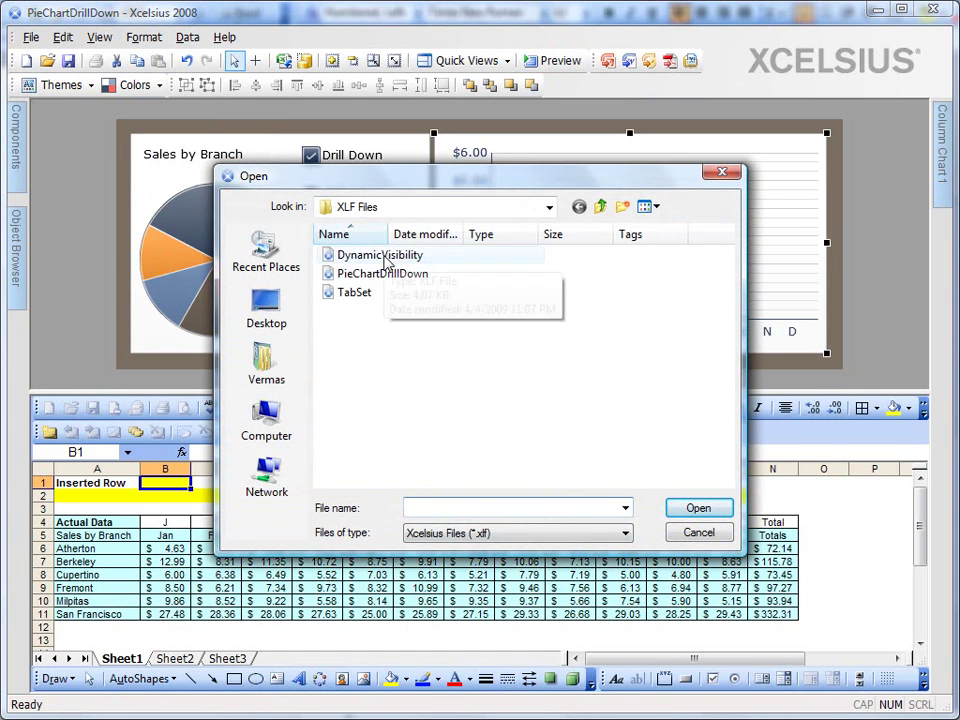
left_click(381, 254)
left_click(685, 509)
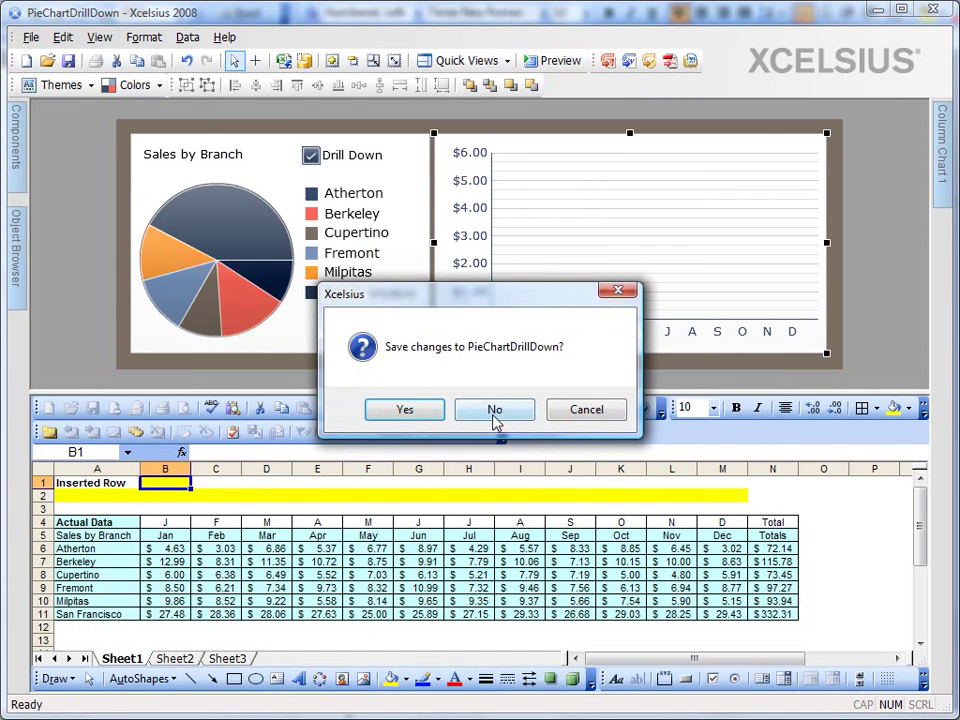
left_click(494, 412)
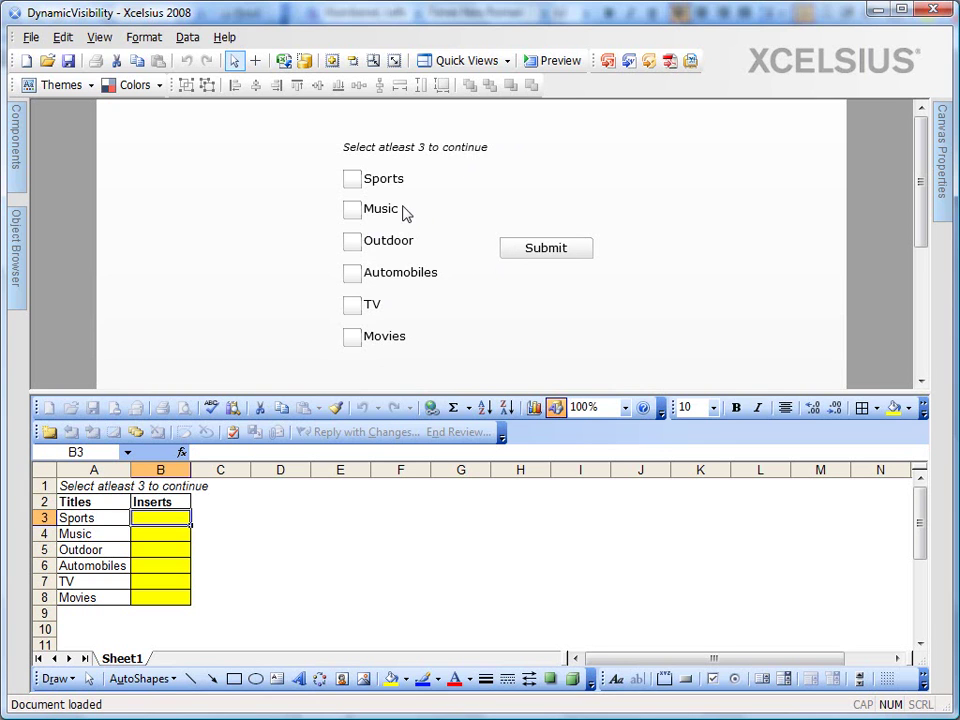
Select the Sports check box and link its title to Sheet1!$A$3.
left_click(355, 188)
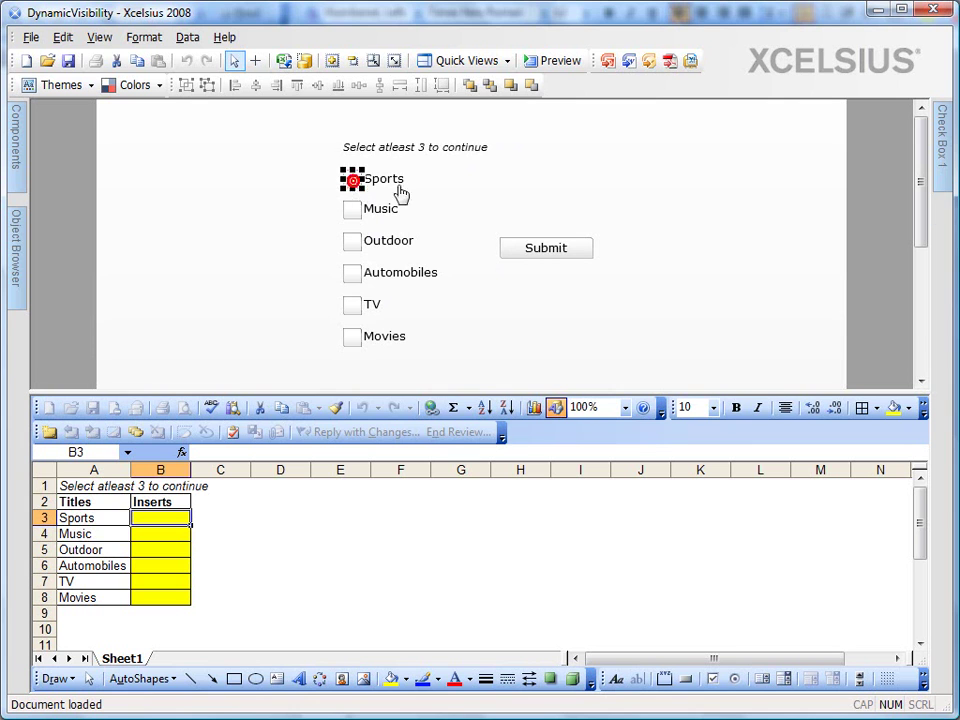
mouse_move(930, 180)
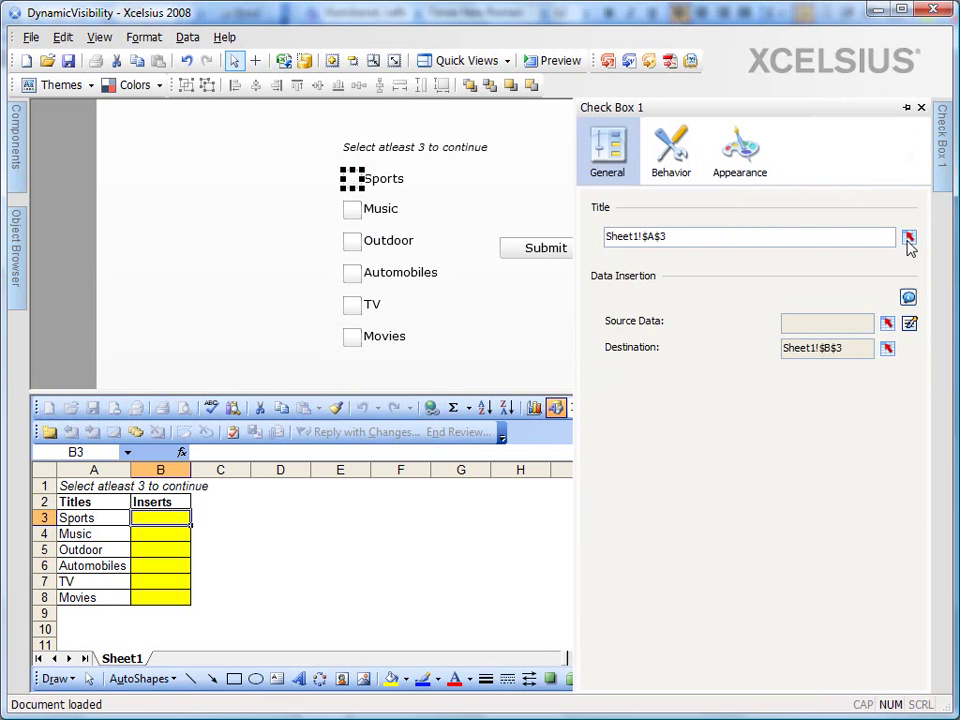
left_click(908, 238)
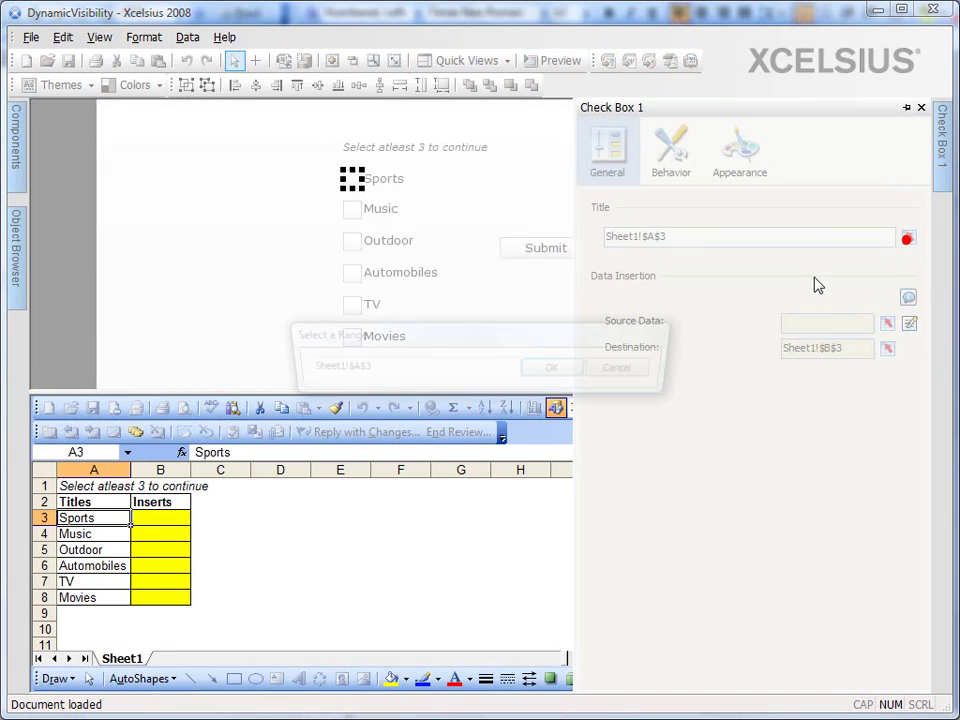
left_click(548, 370)
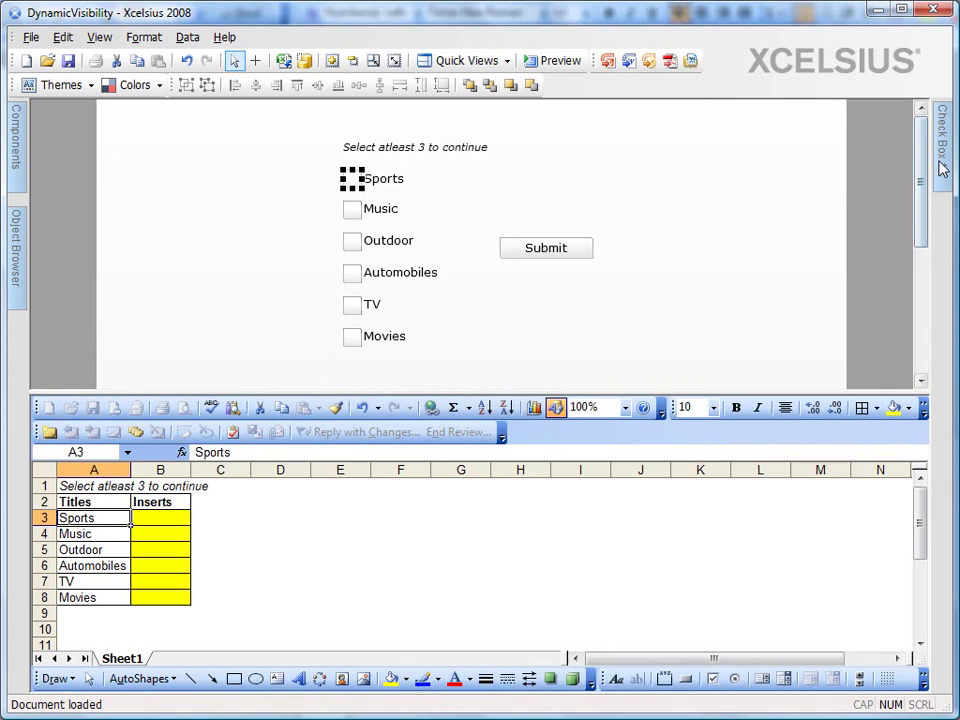
Keep the Sports source values 0/1 and write its status to Sheet1!$B$3.
mouse_move(942, 140)
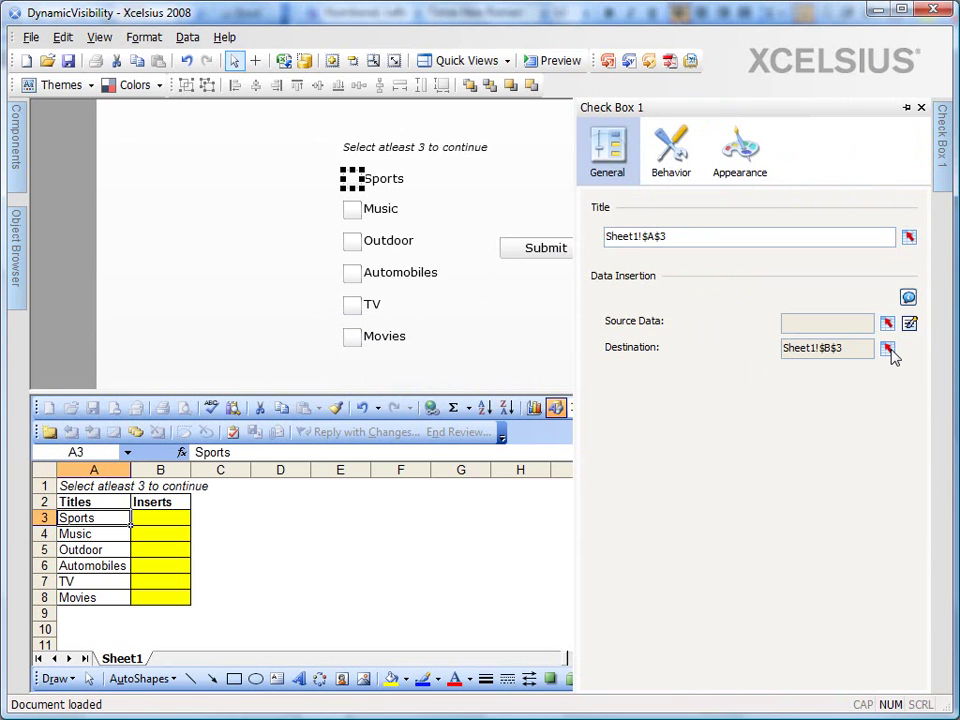
left_click(909, 323)
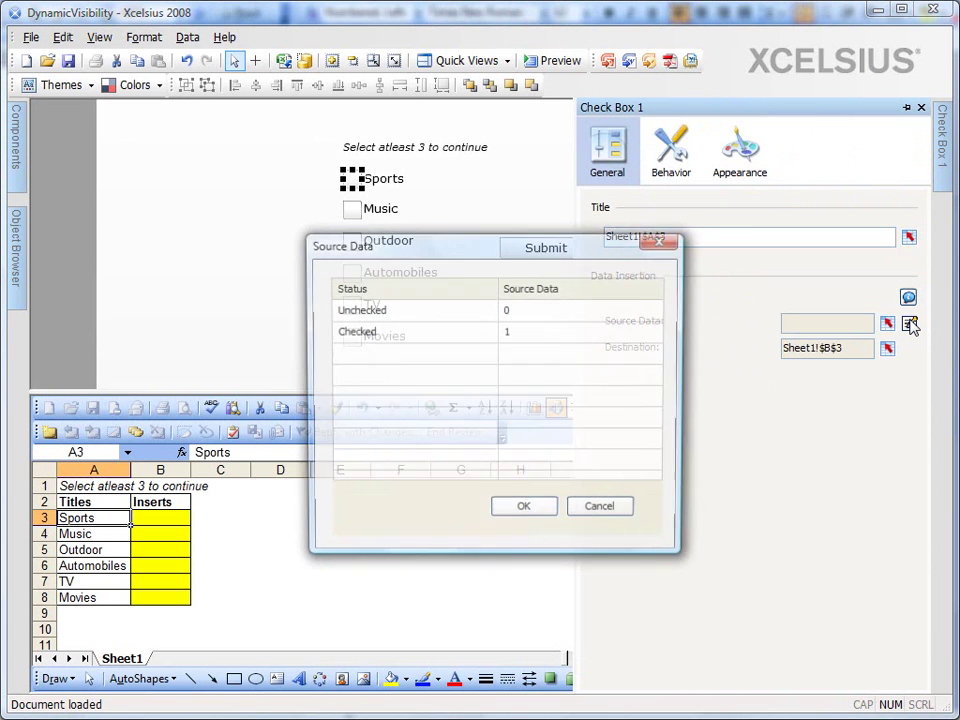
left_click(524, 509)
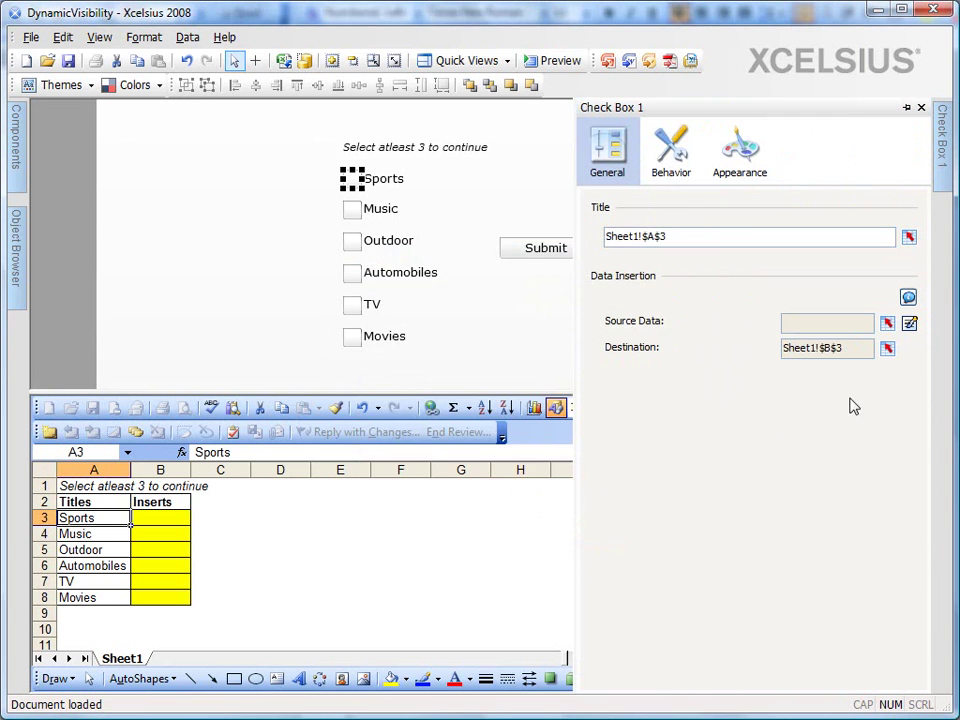
left_click(888, 349)
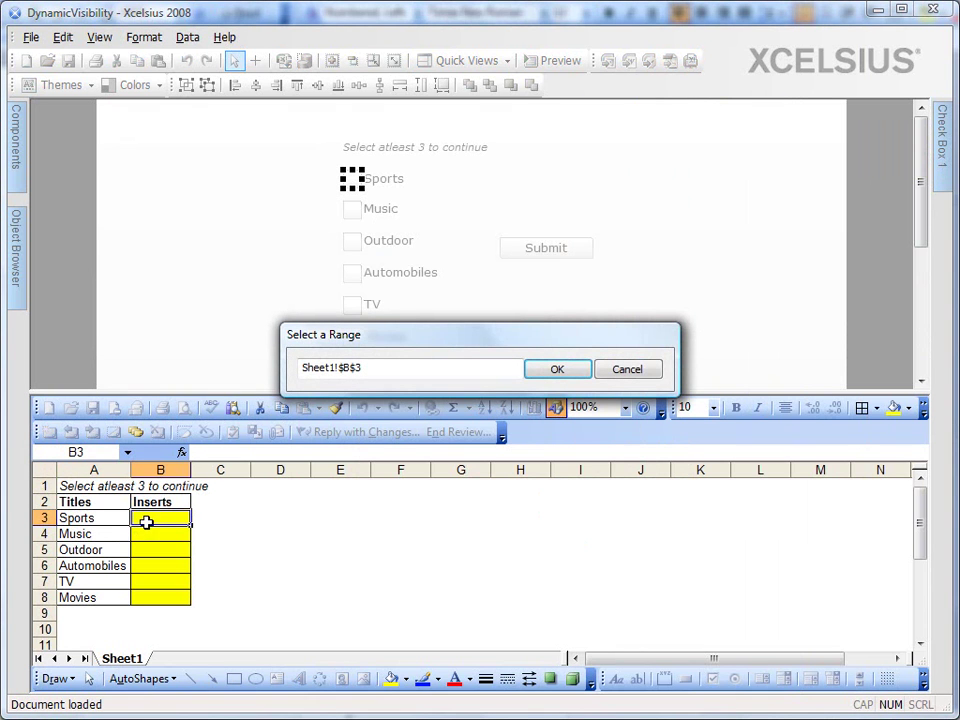
left_click(555, 371)
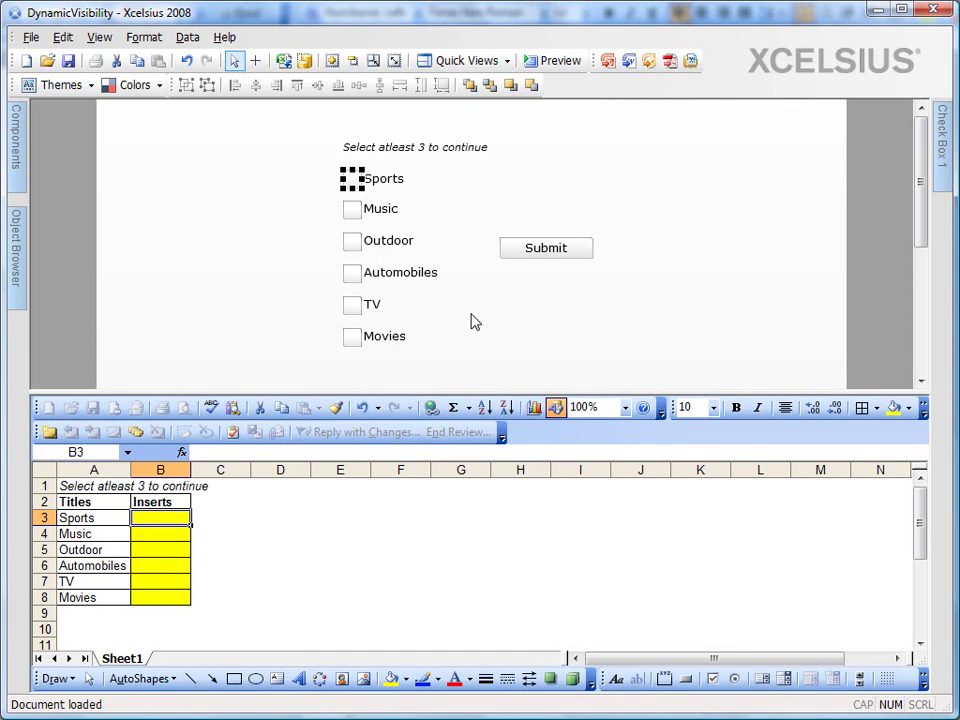
Enter =SUM(B3:B8) in cell B9 to total the check-box outputs.
left_click(553, 252)
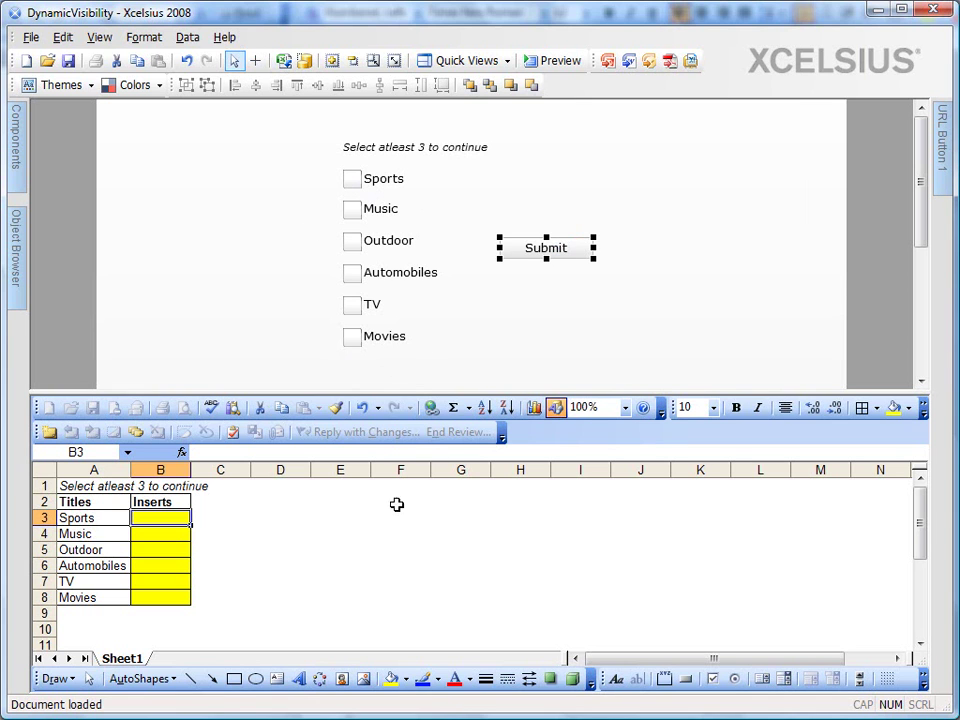
left_click(157, 614)
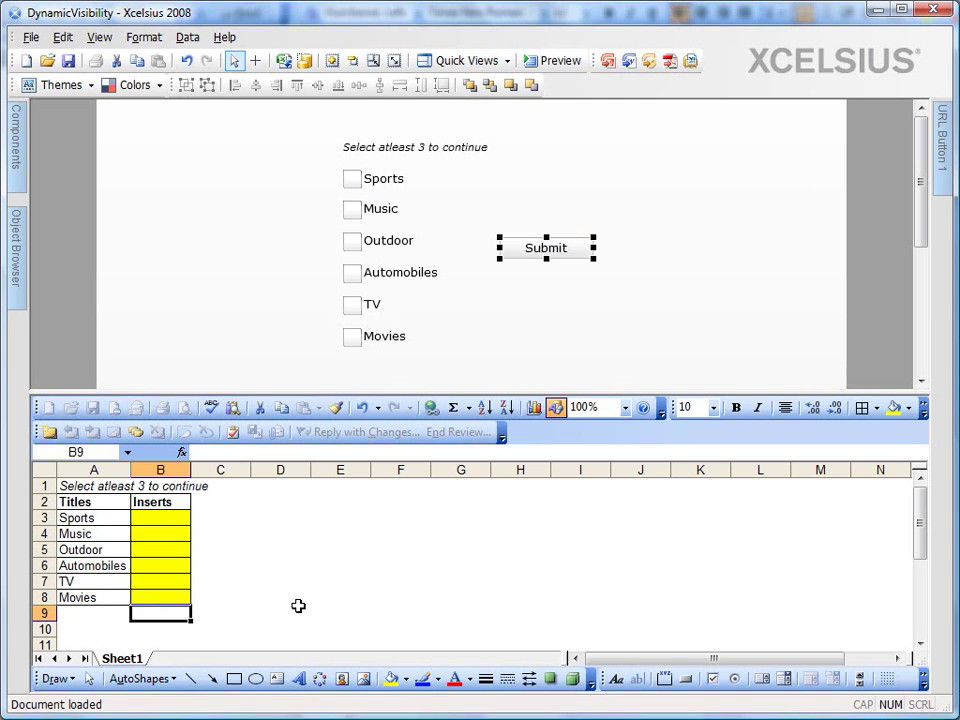
type("=")
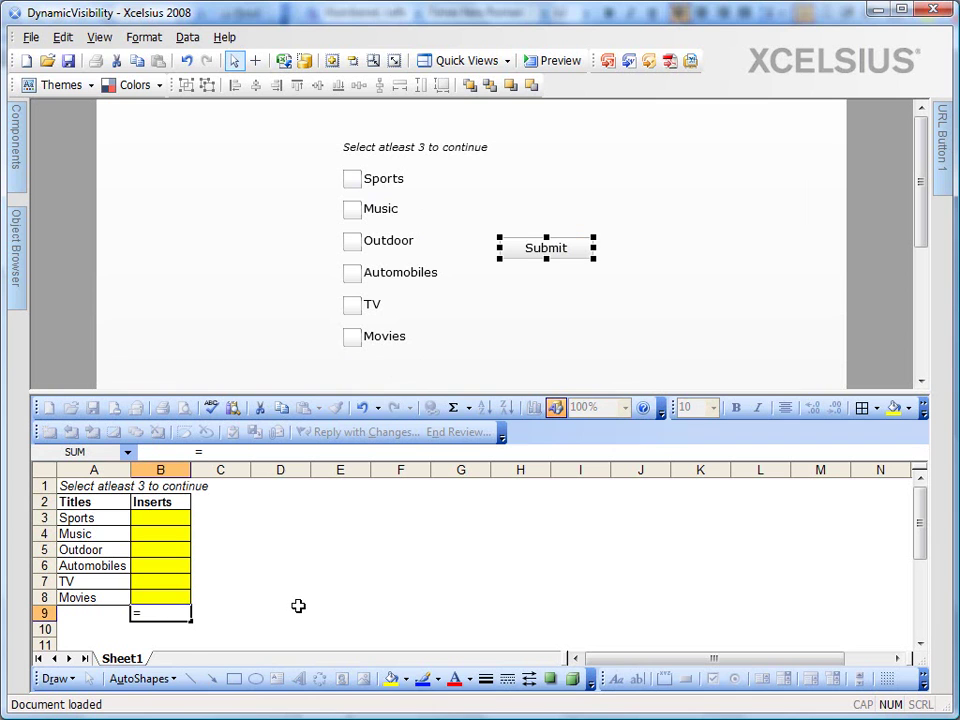
type("sum(")
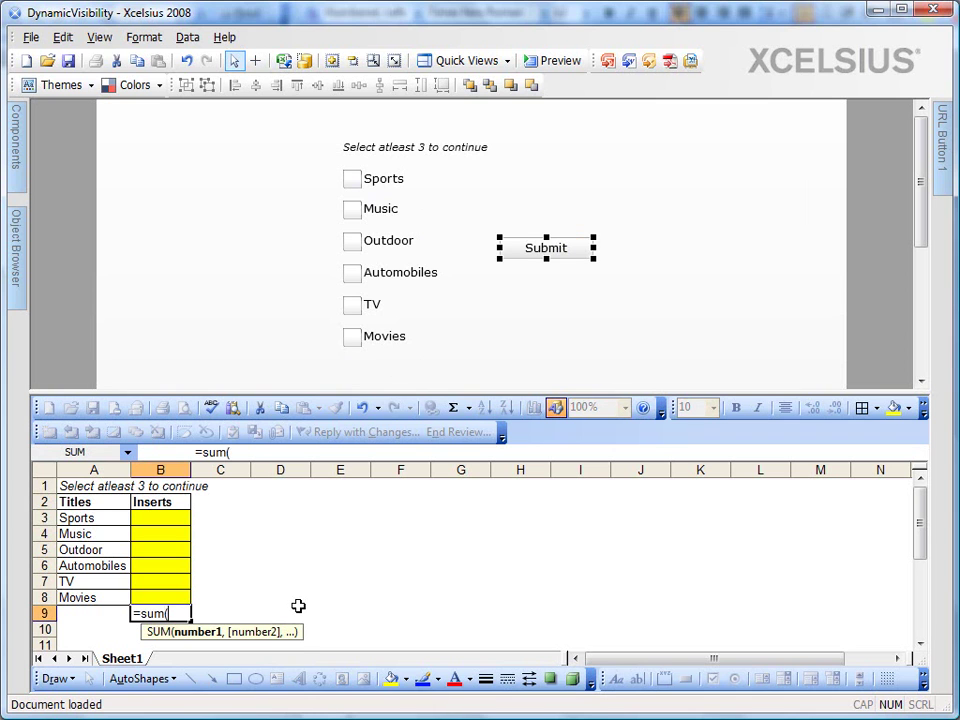
key("Up")
key("shift+Up")
key("shift+Up")
key("shift+Up")
key("shift+Up")
key("shift+Up")
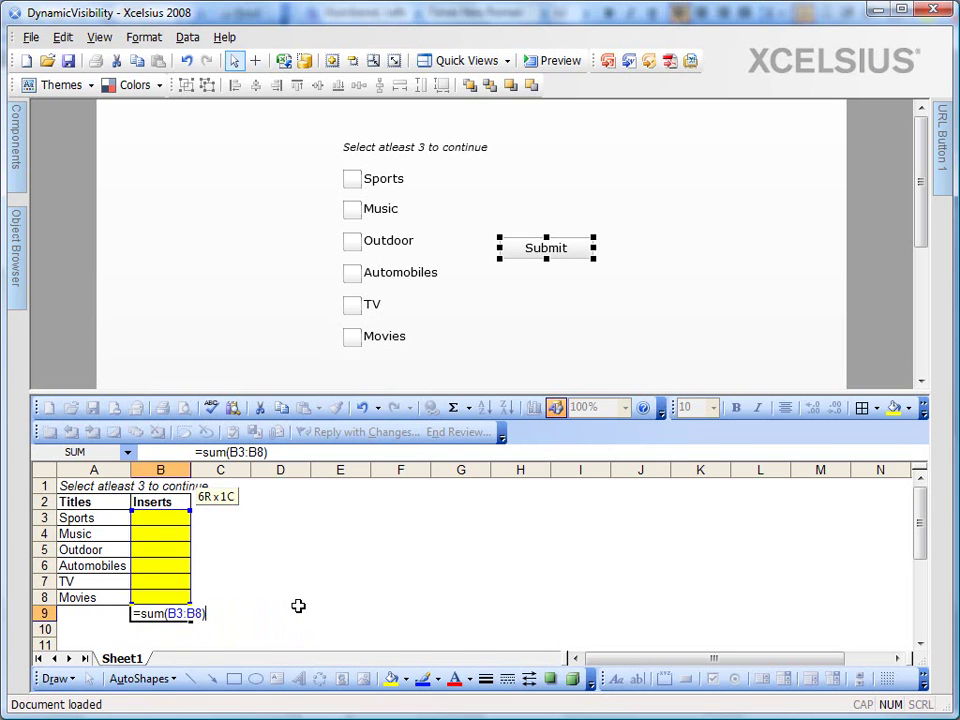
key("Return")
left_click(166, 614)
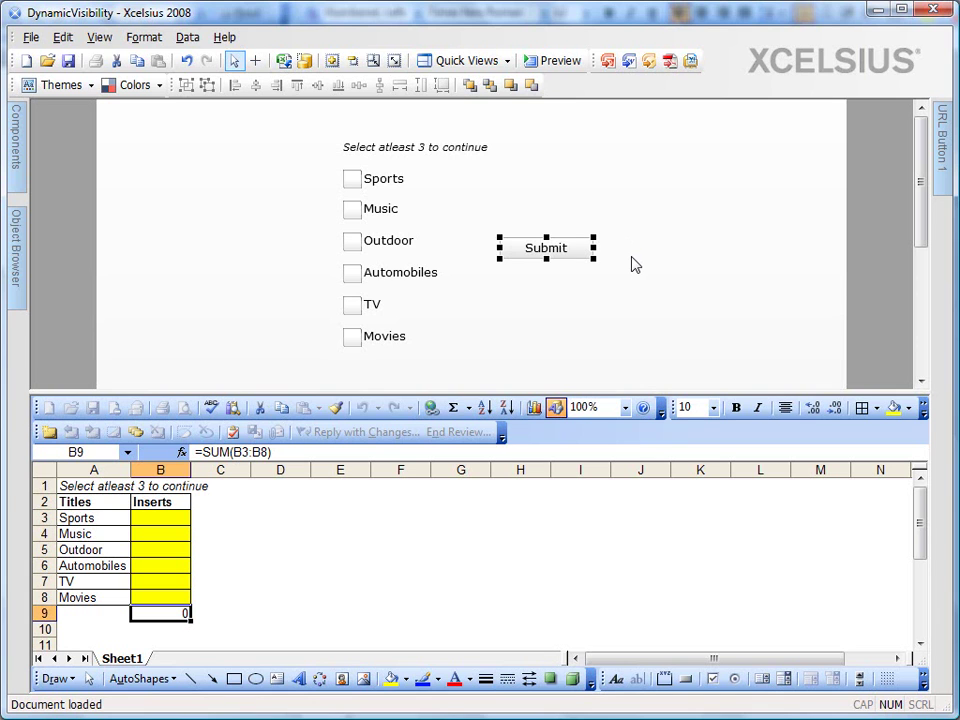
Enter =IF(B9>=3,1,0) in cell B10.
left_click(162, 630)
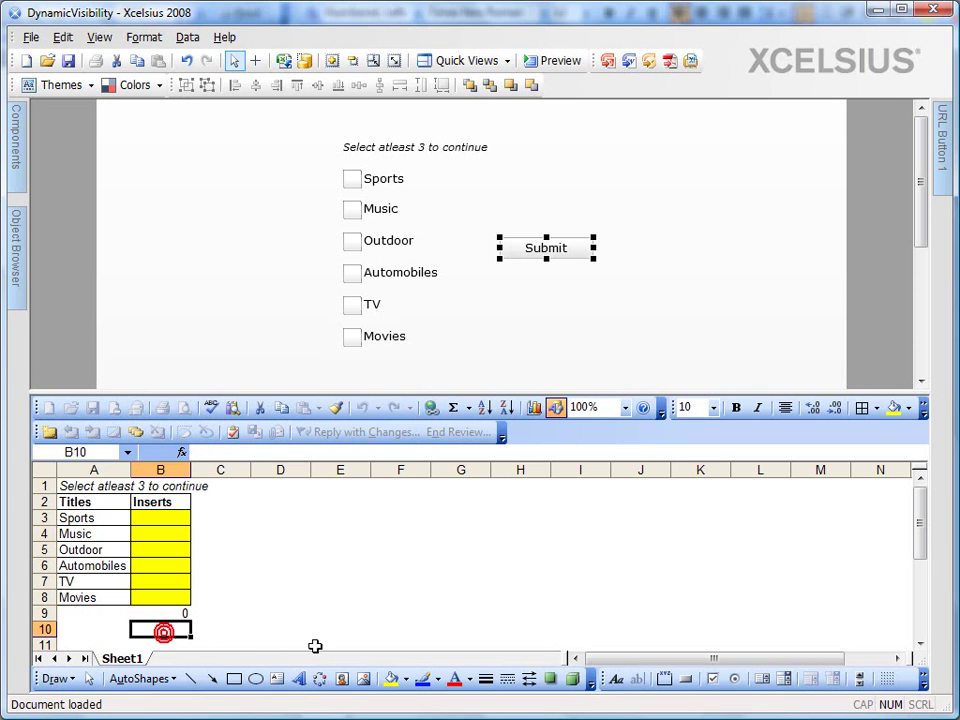
type("=if")
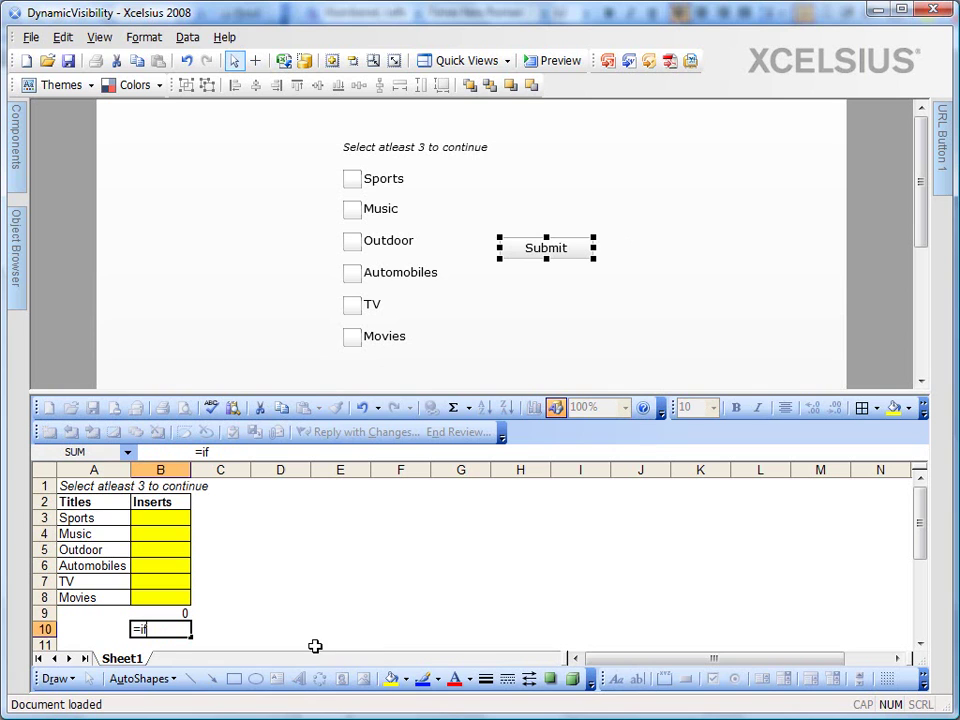
type("(")
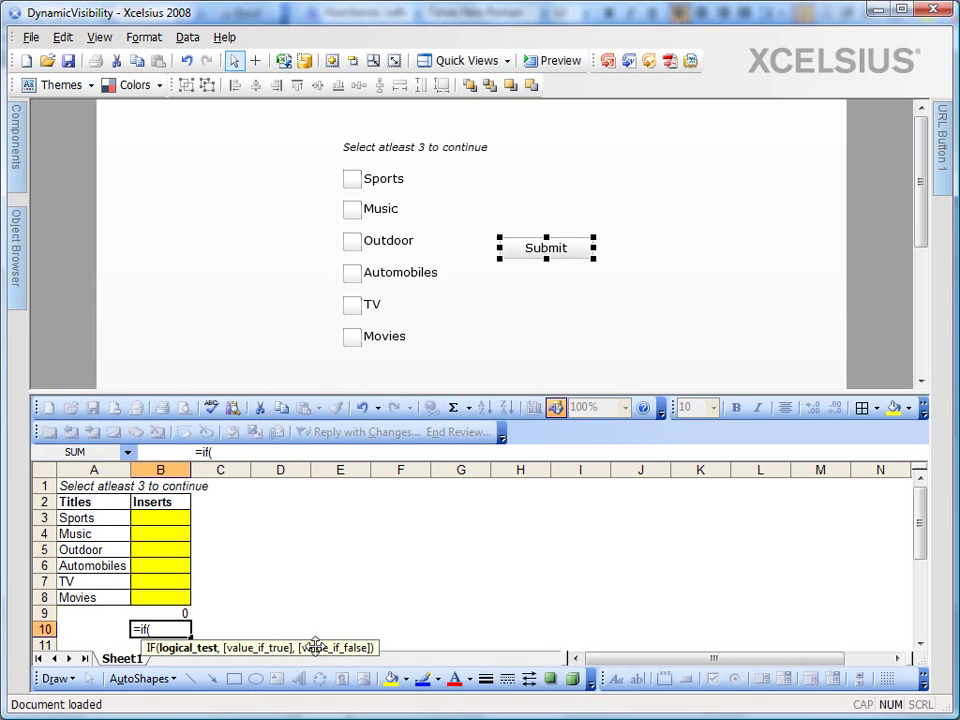
key("Up")
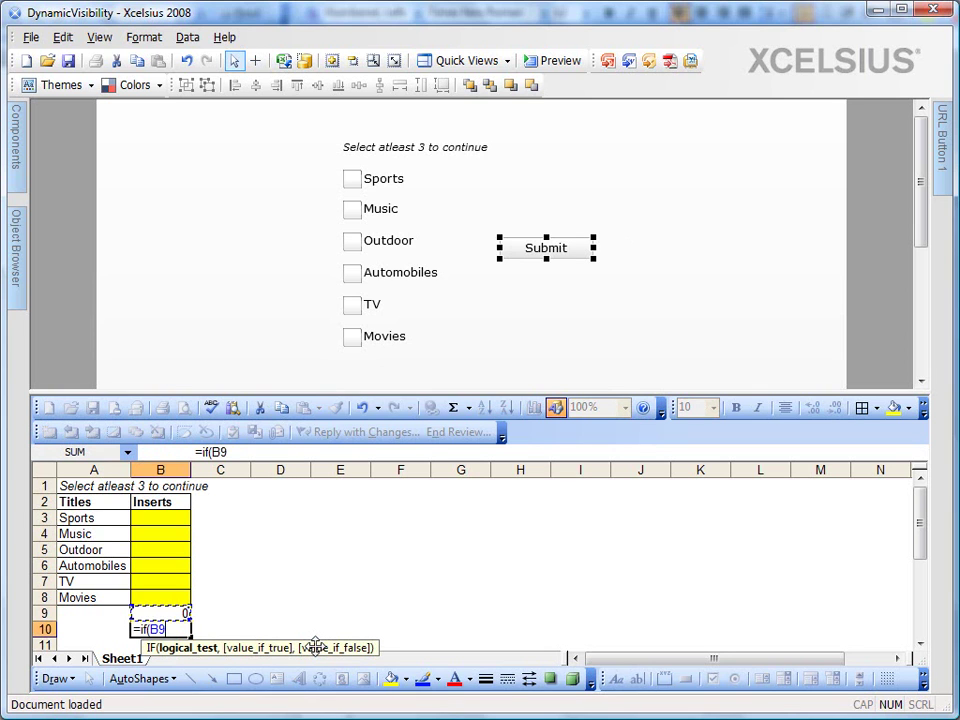
type(">=3,")
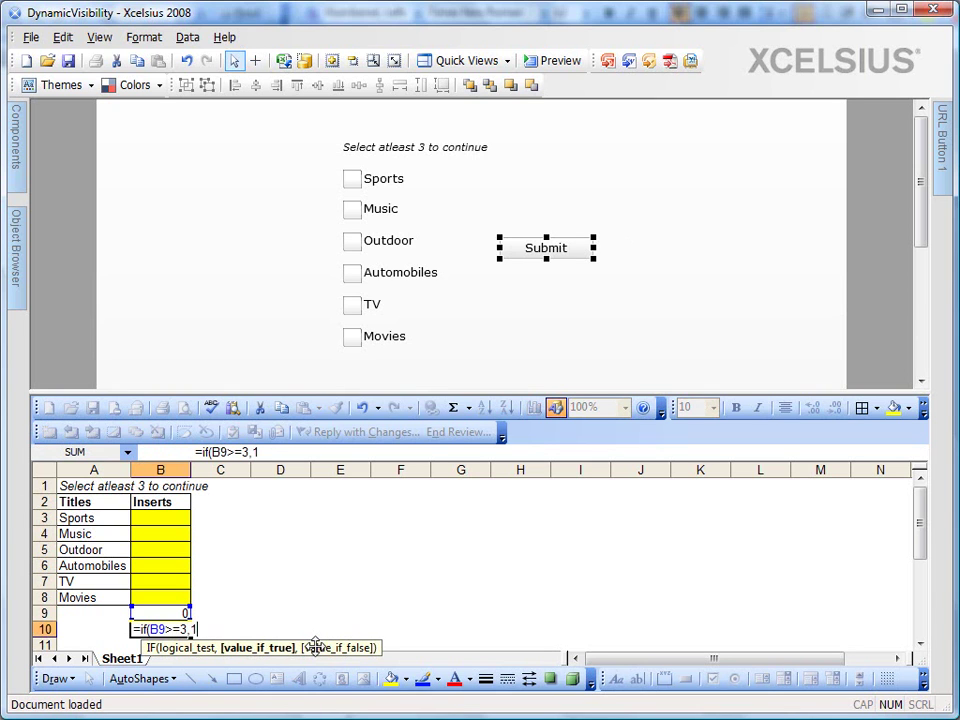
type("1,")
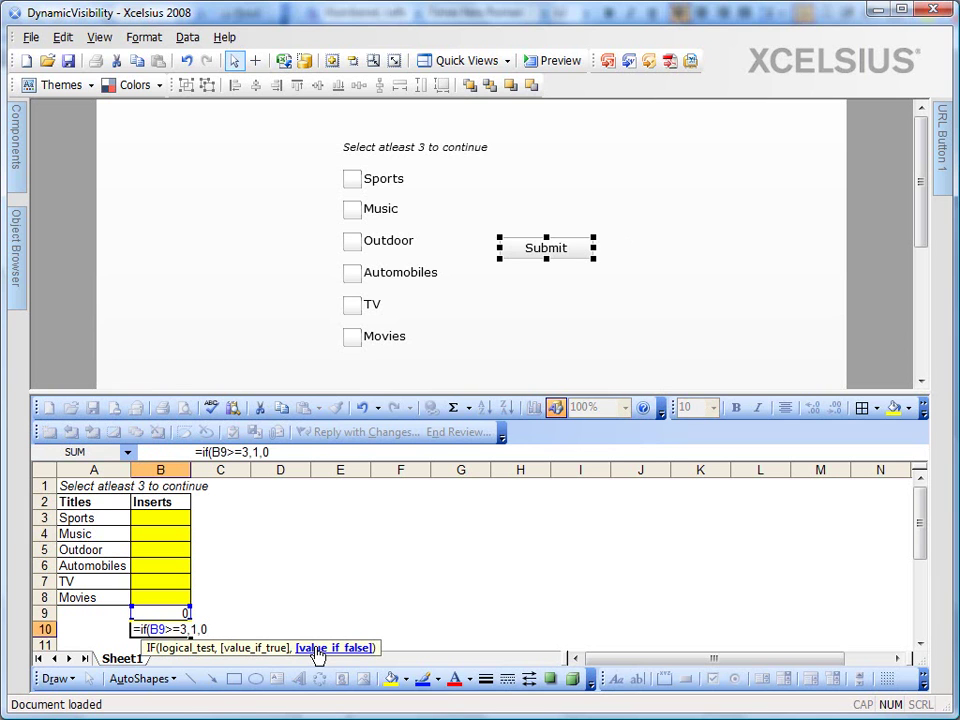
type("0)")
key("Return")
key("Up")
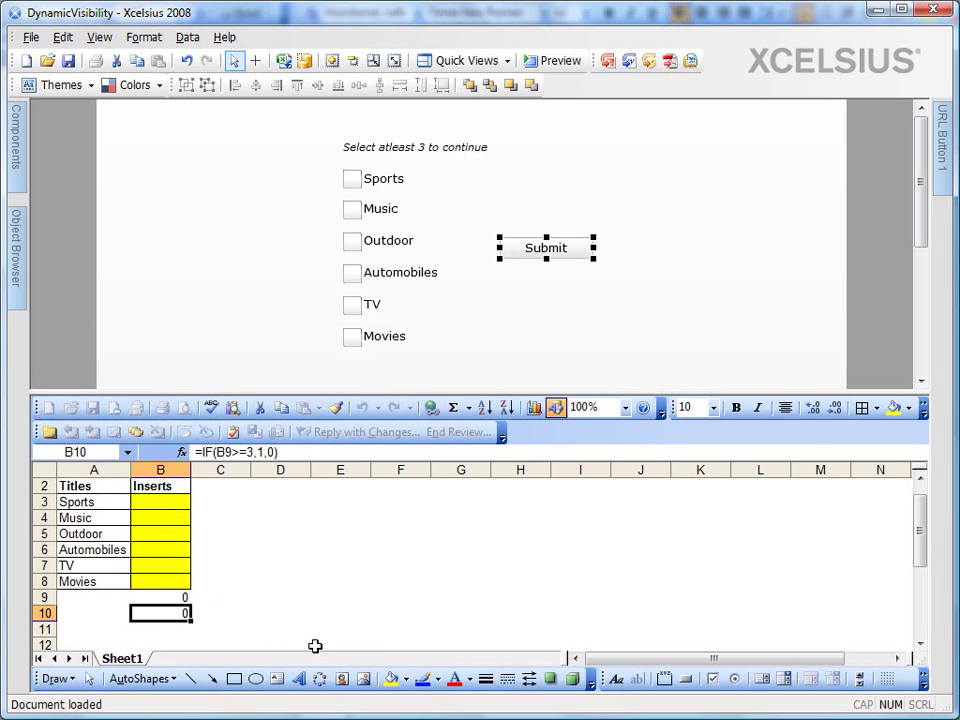
Enter test values of 1 in B3, B4 and B5 so B10 returns 1.
left_click(170, 501)
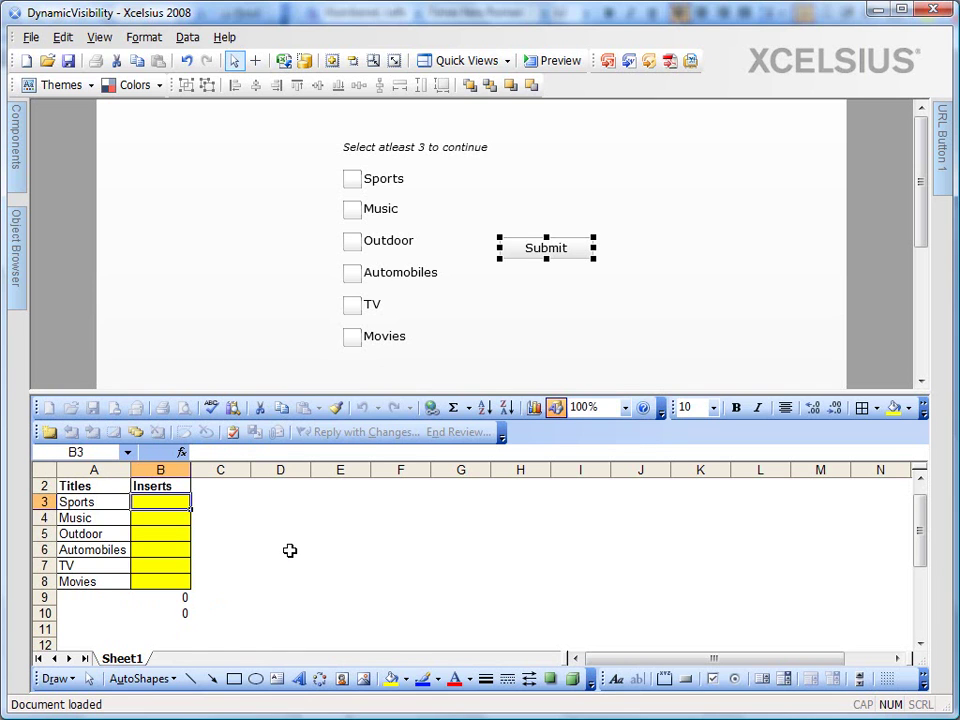
type("1")
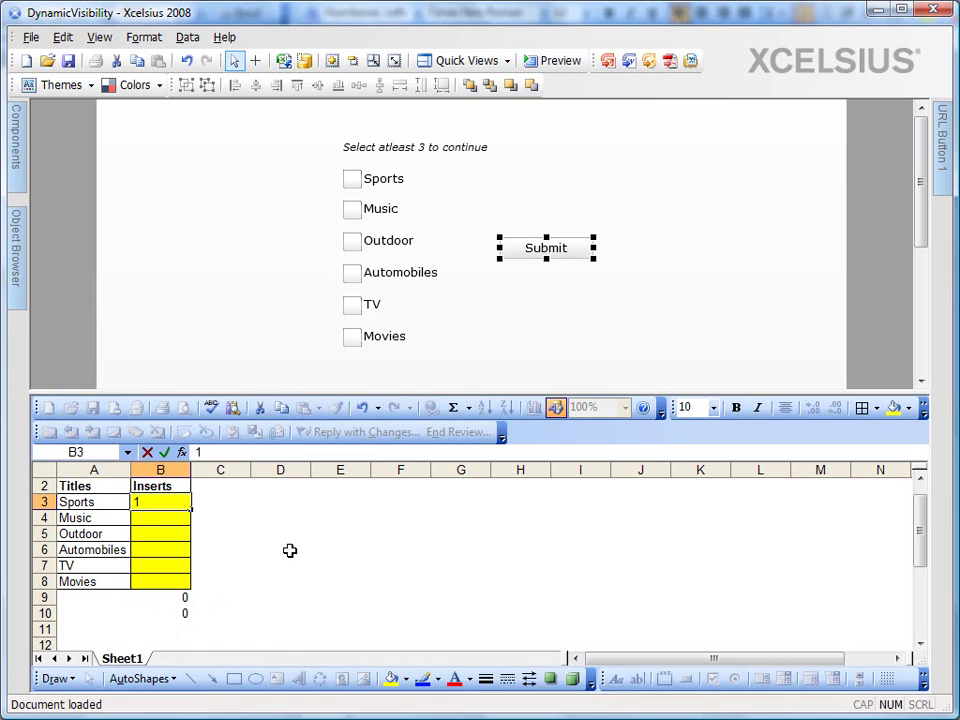
key("Return")
type("1")
key("Return")
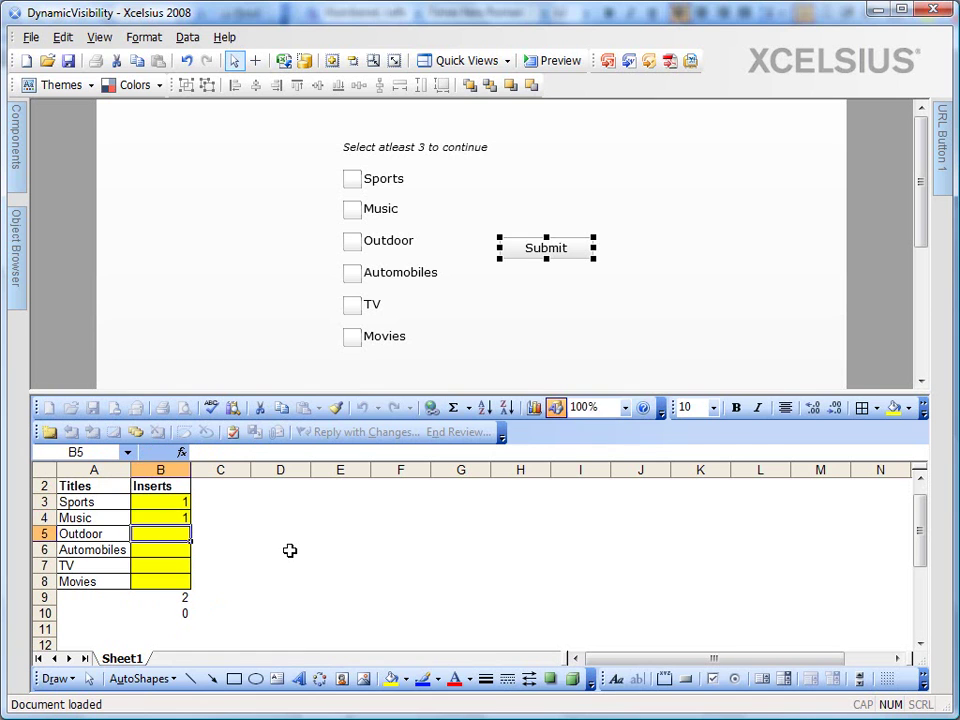
type("1")
key("Return")
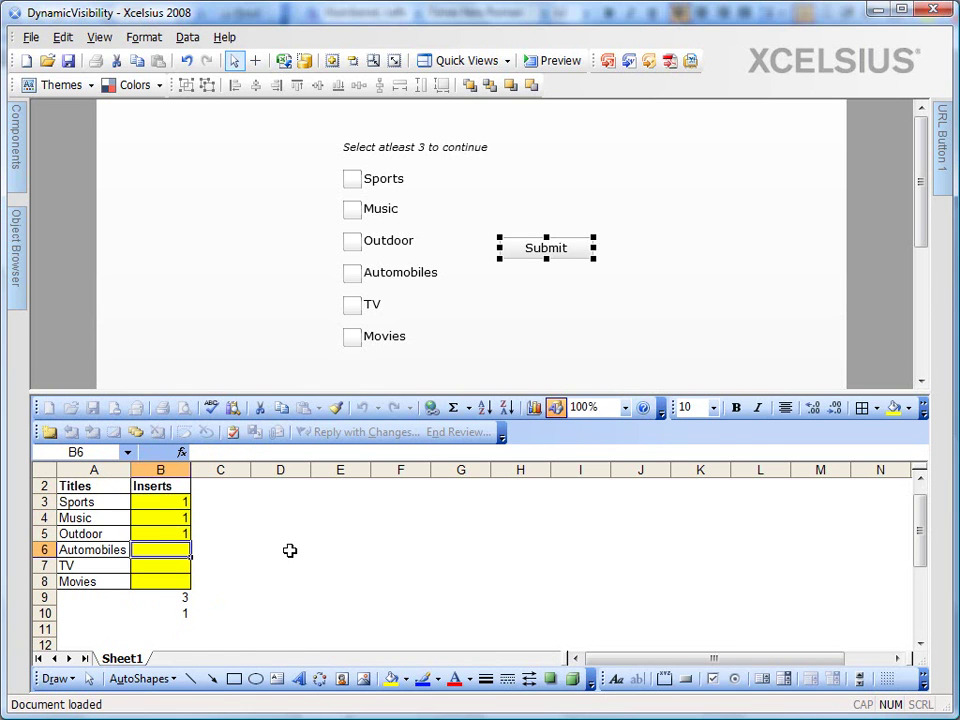
left_click(177, 614)
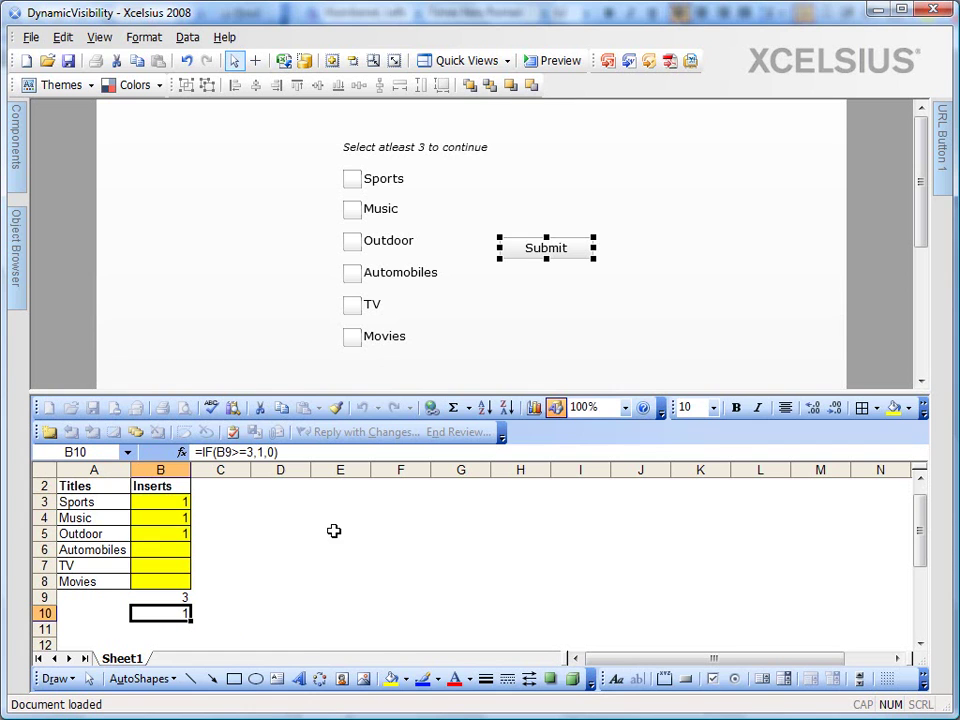
Make the Submit button visible only when Sheet1!$B$10 equals key 1, then preview the dashboard.
left_click(948, 178)
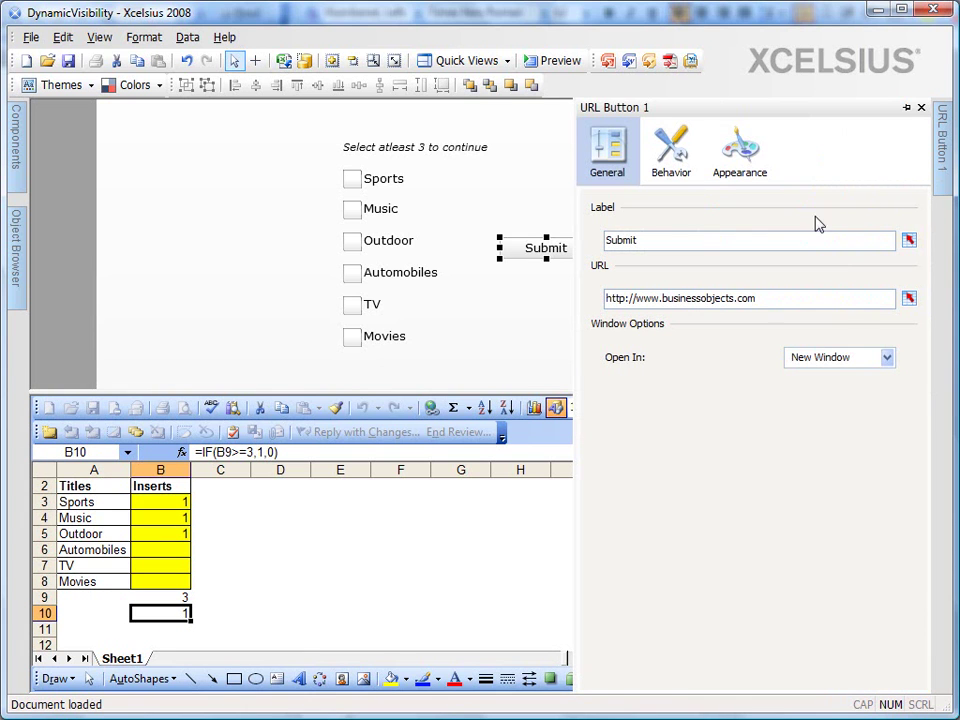
left_click(689, 172)
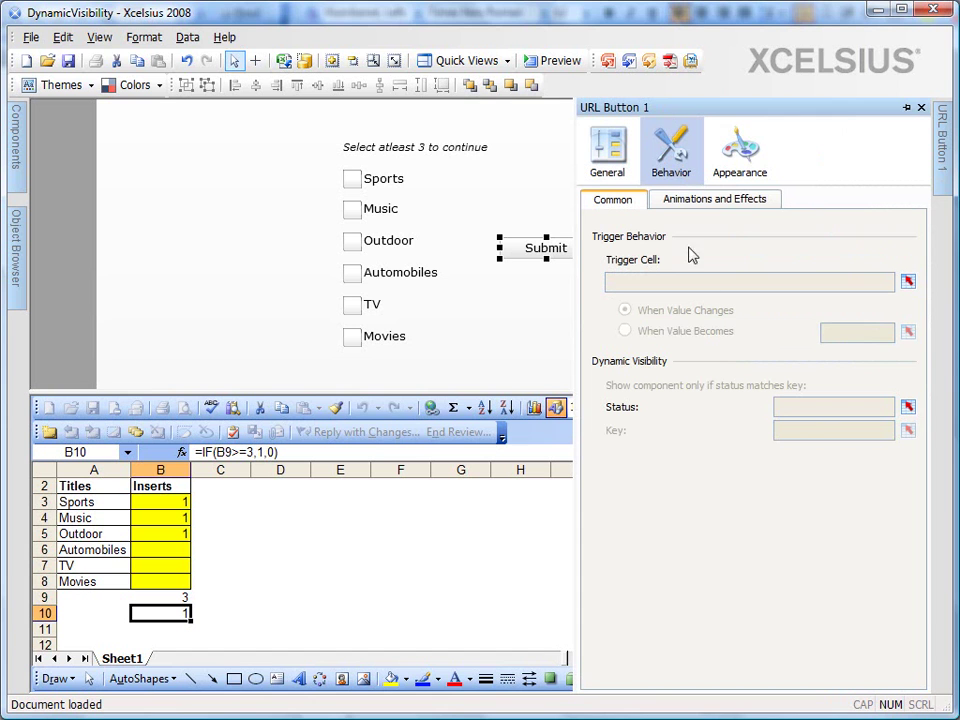
left_click(907, 406)
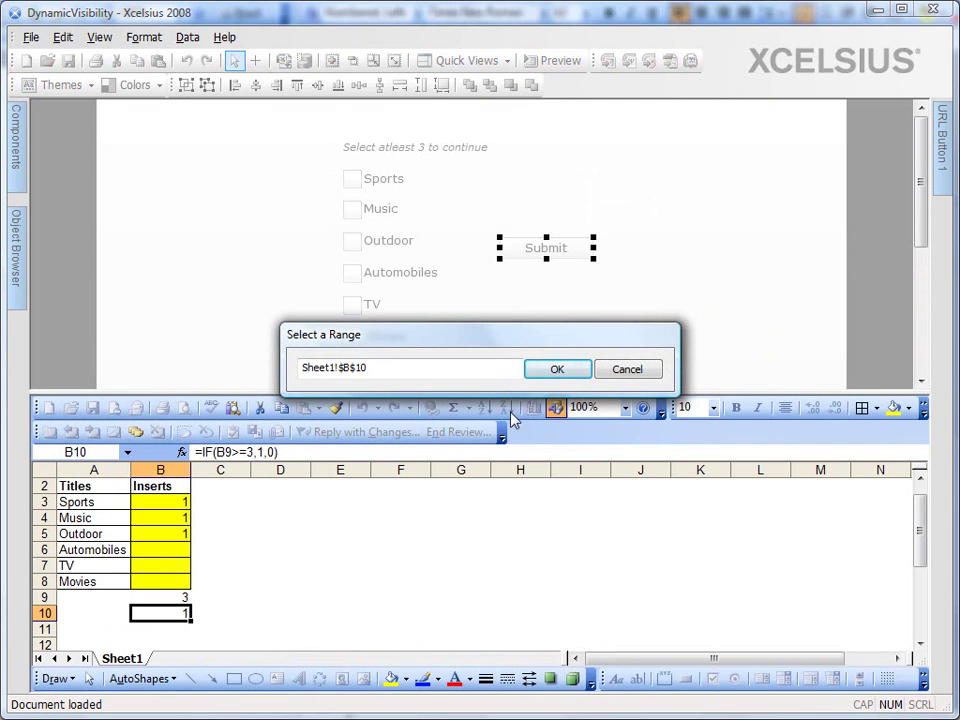
left_click(557, 369)
mouse_move(940, 183)
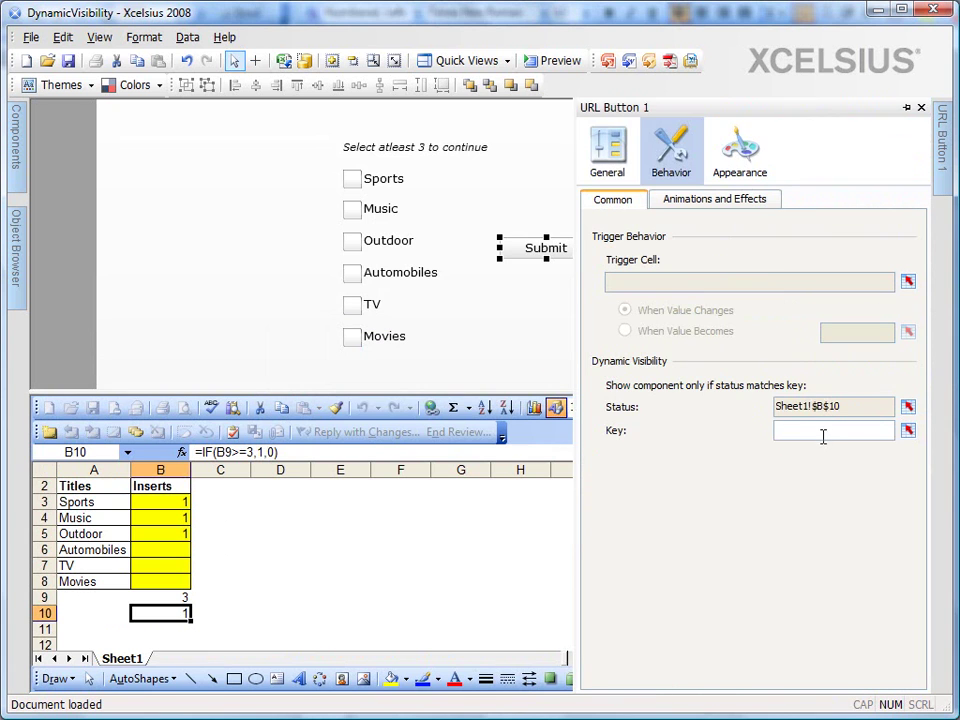
left_click(824, 432)
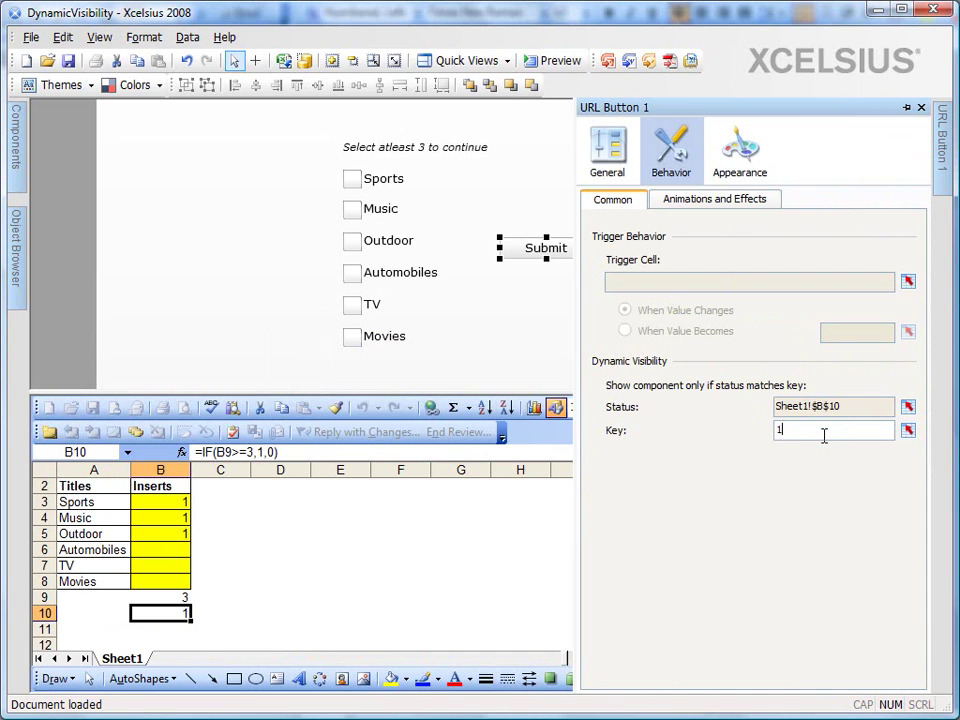
left_click(711, 459)
left_click(525, 304)
left_click(562, 64)
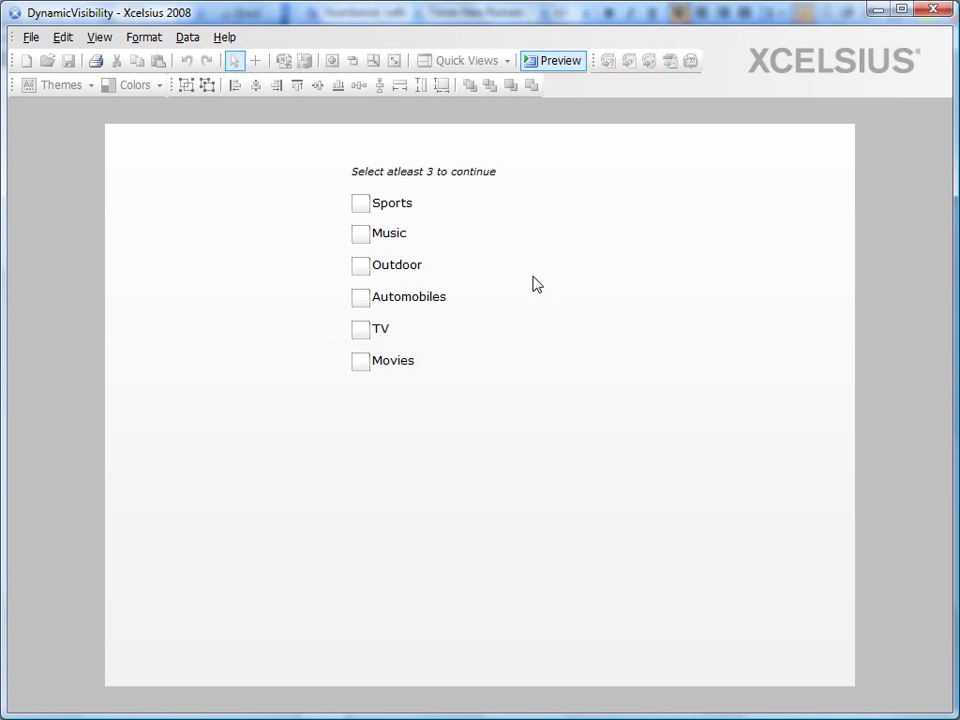
Tick Sports, TV and Automobiles to show Submit, then toggle Movies and TV to test hiding.
left_click(362, 205)
left_click(361, 332)
left_click(362, 299)
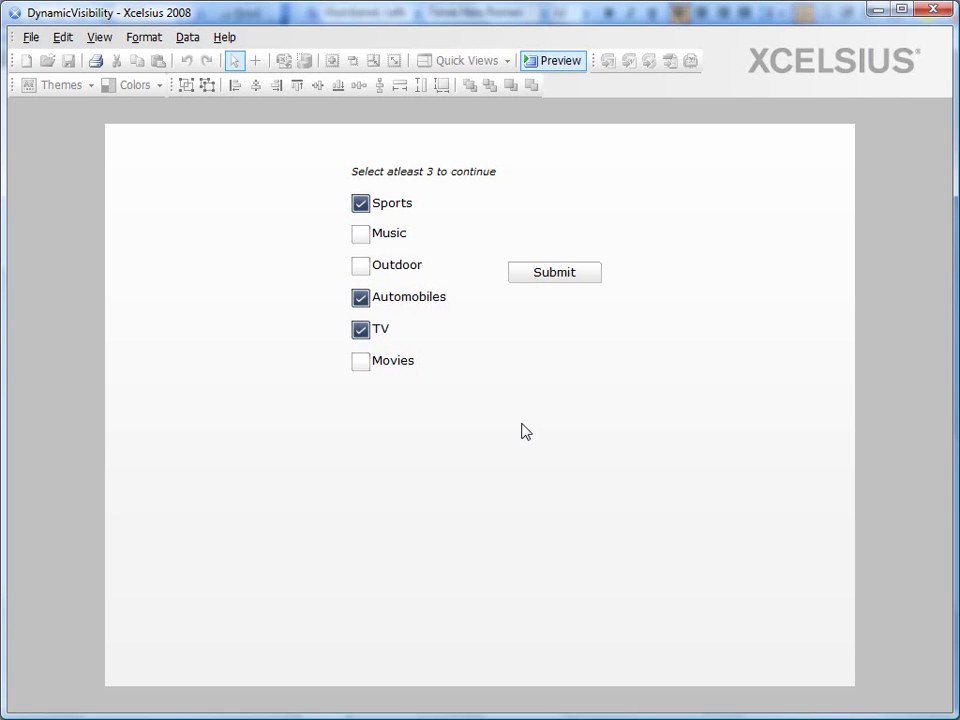
left_click(365, 364)
left_click(365, 364)
left_click(362, 331)
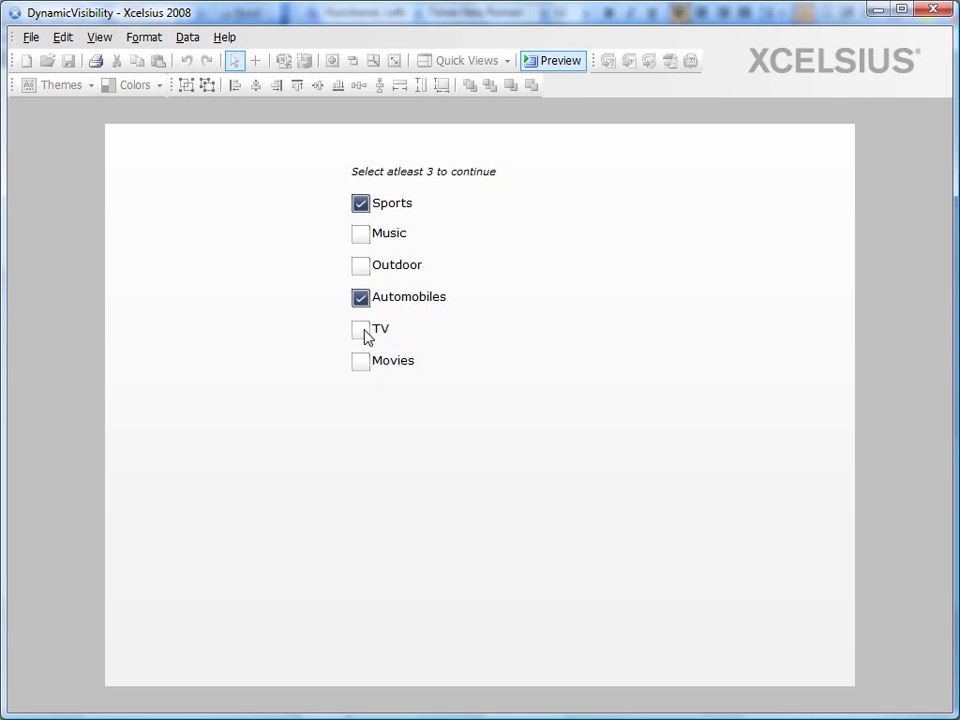
left_click(363, 331)
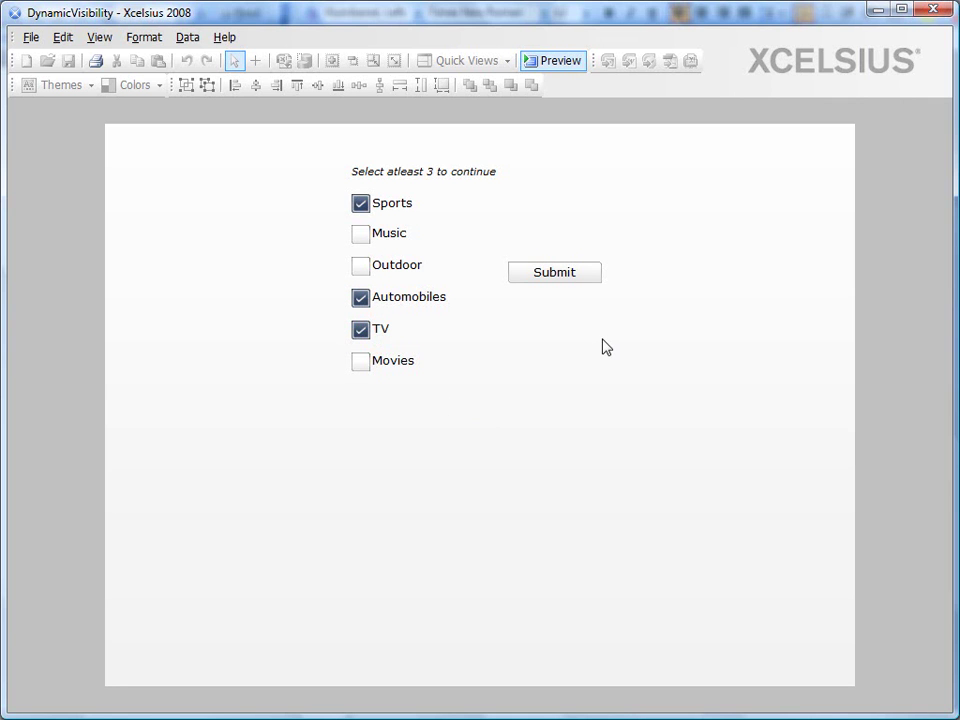
Exit the preview and return to the DynamicVisibility design canvas.
left_click(564, 62)
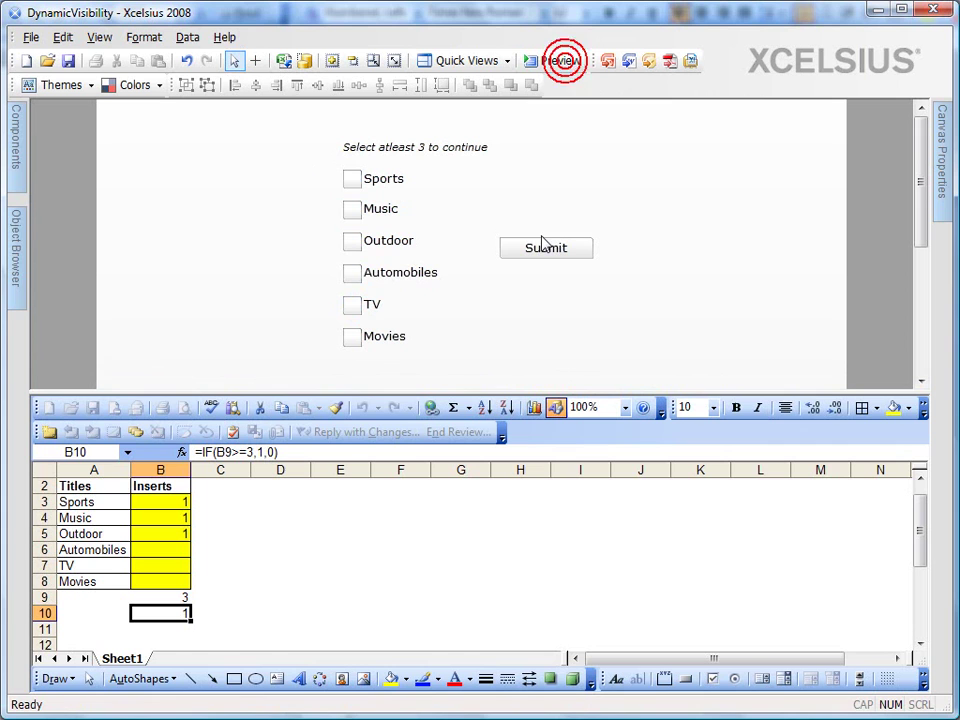